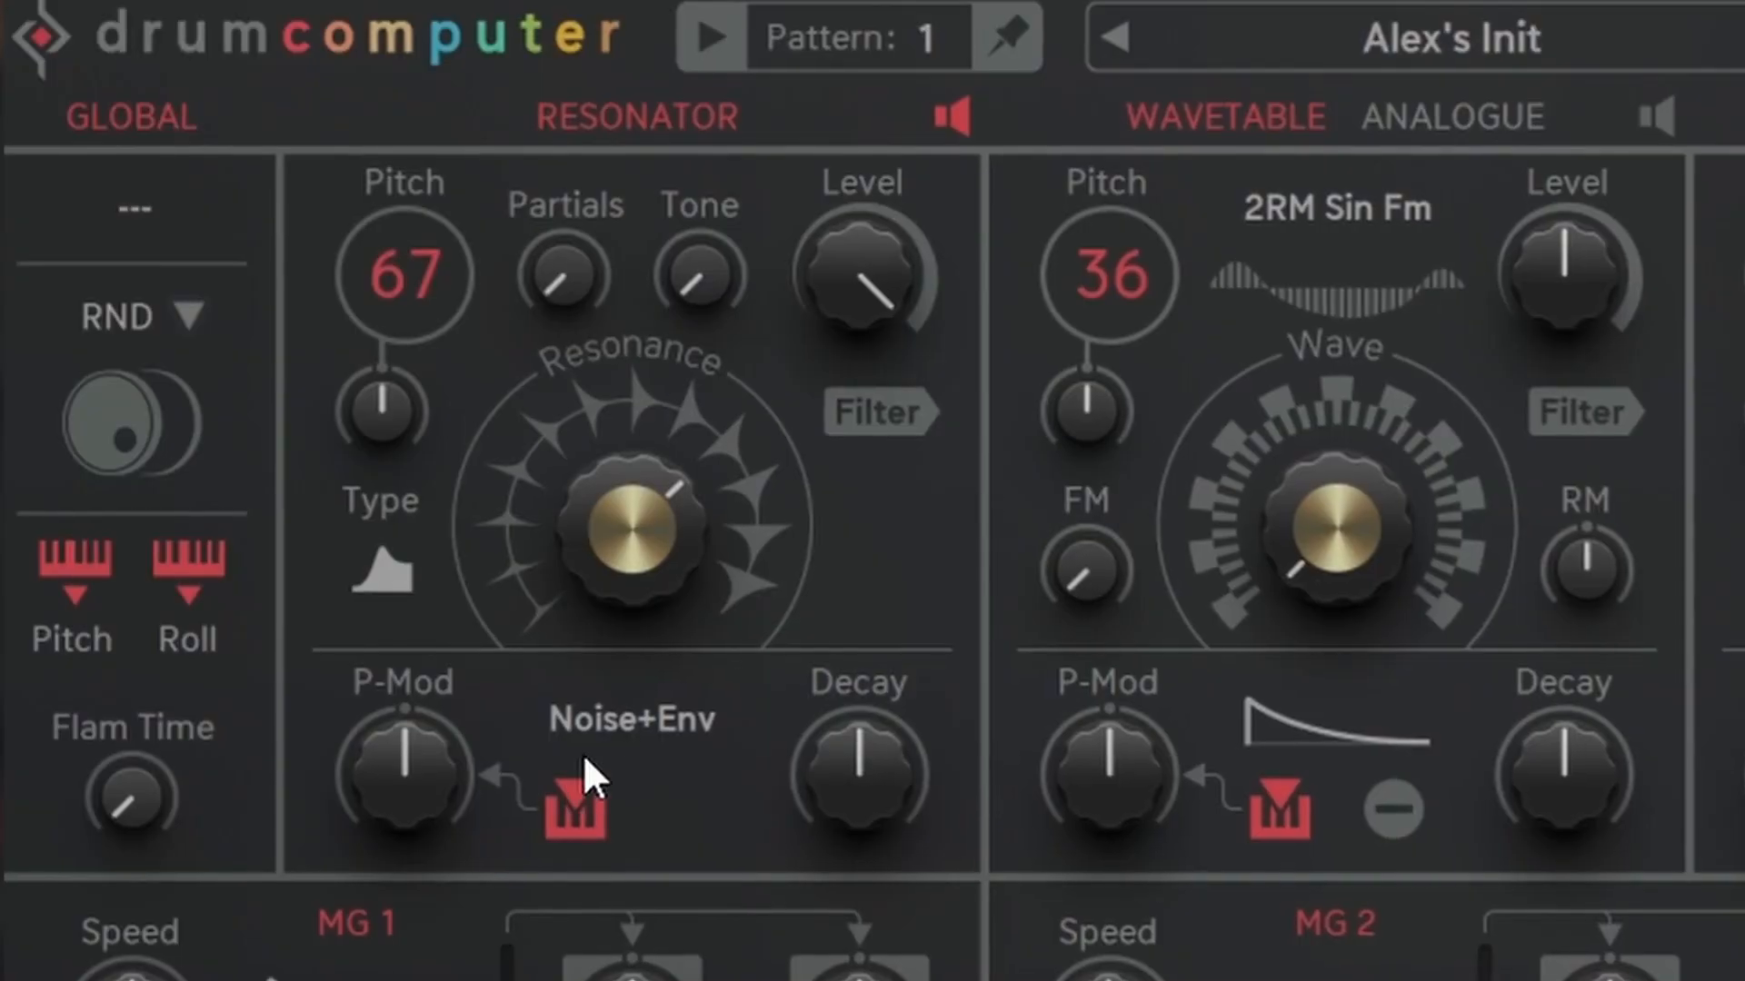
- Sweep the resonator's Resonance down and up to maximum, and lower its Pitch to 36
left_click_drag(629, 651, 620, 725)
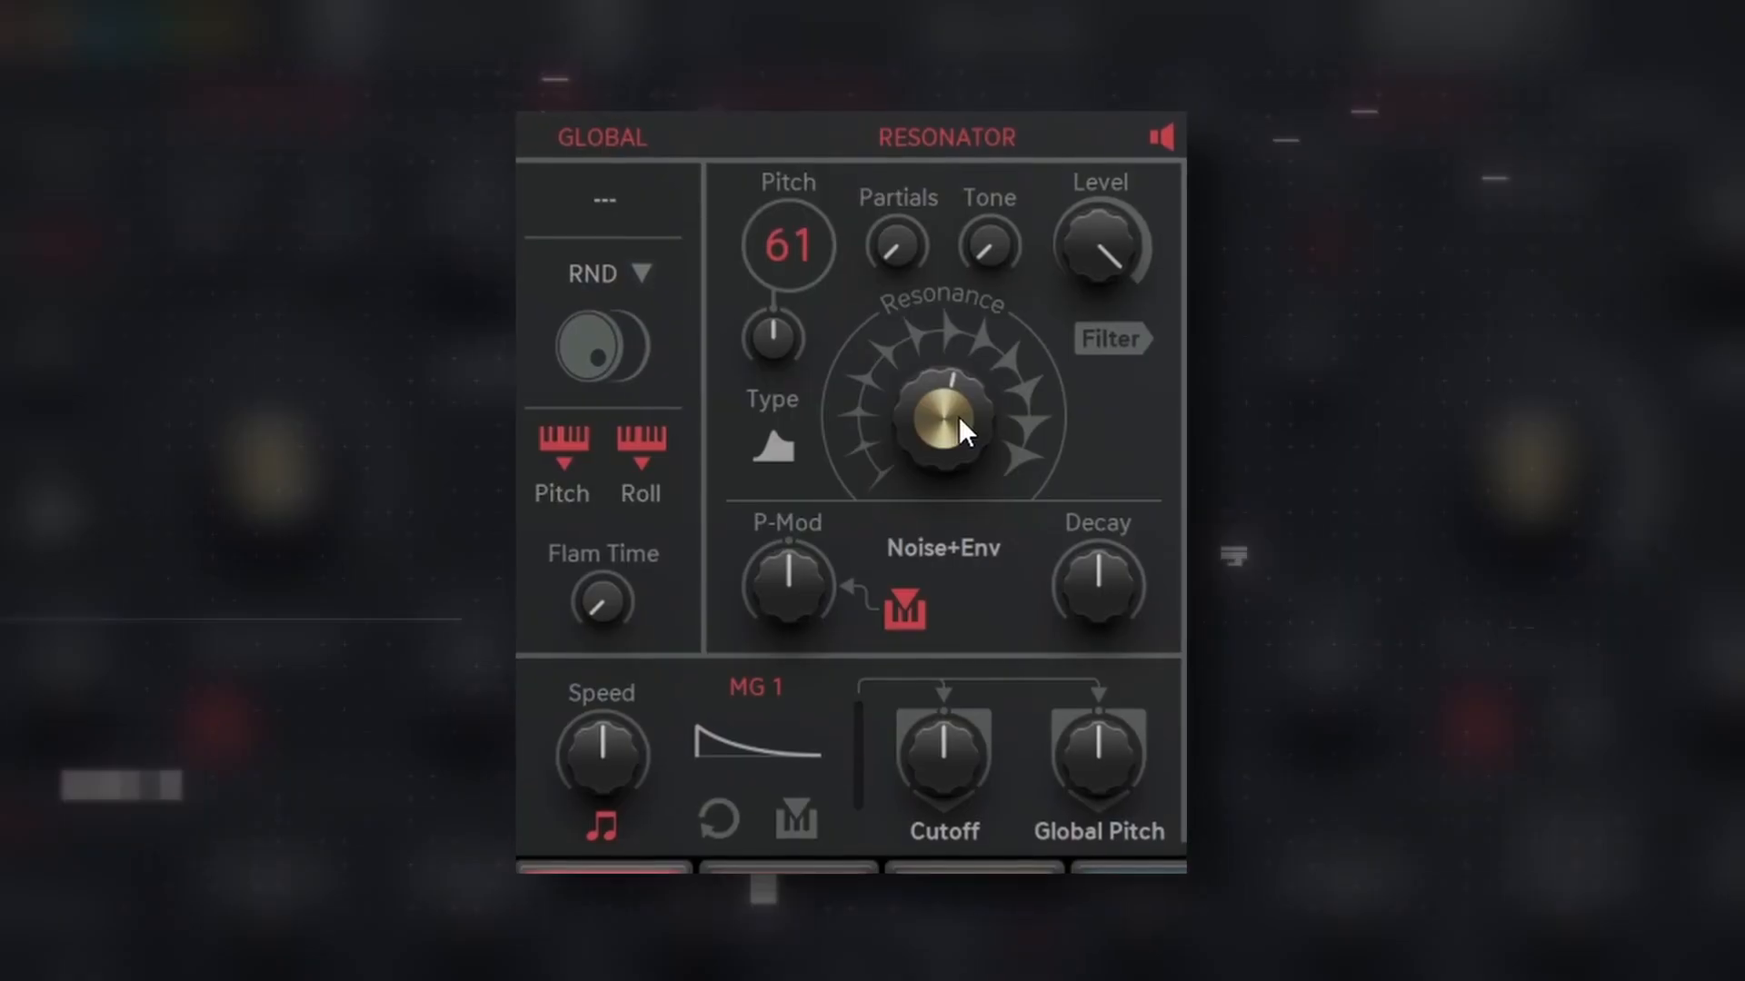
left_click_drag(995, 361, 1046, 192)
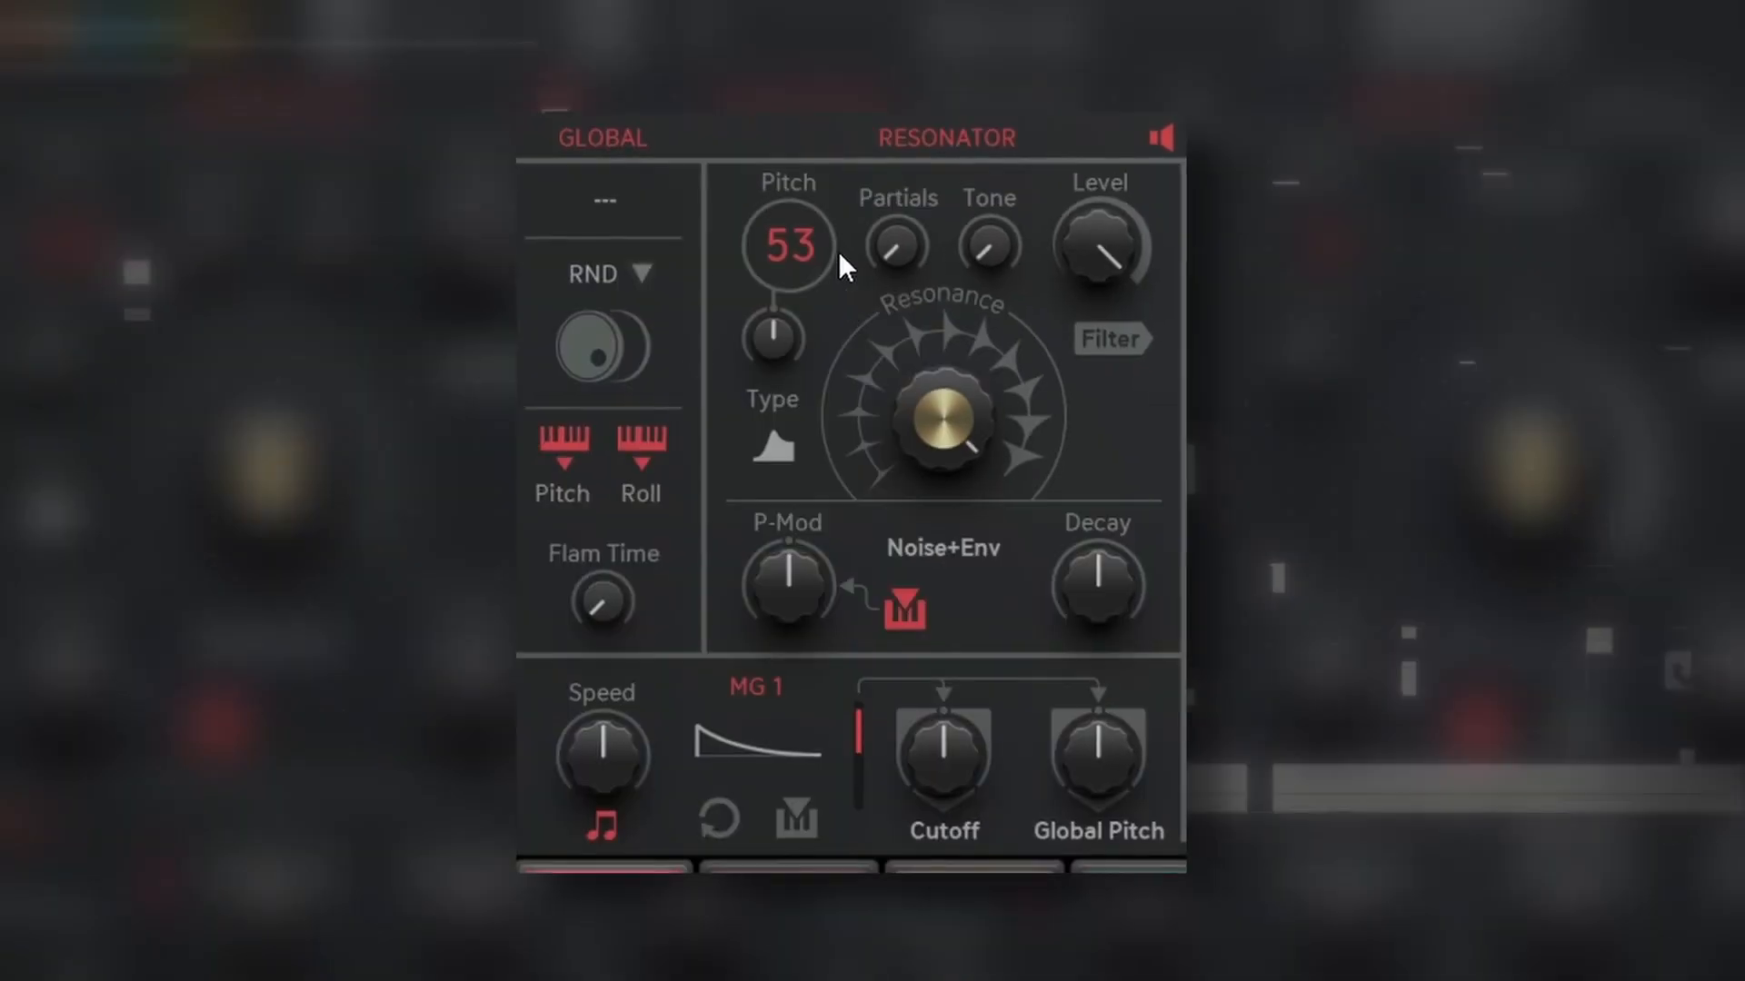
left_click_drag(838, 251, 820, 341)
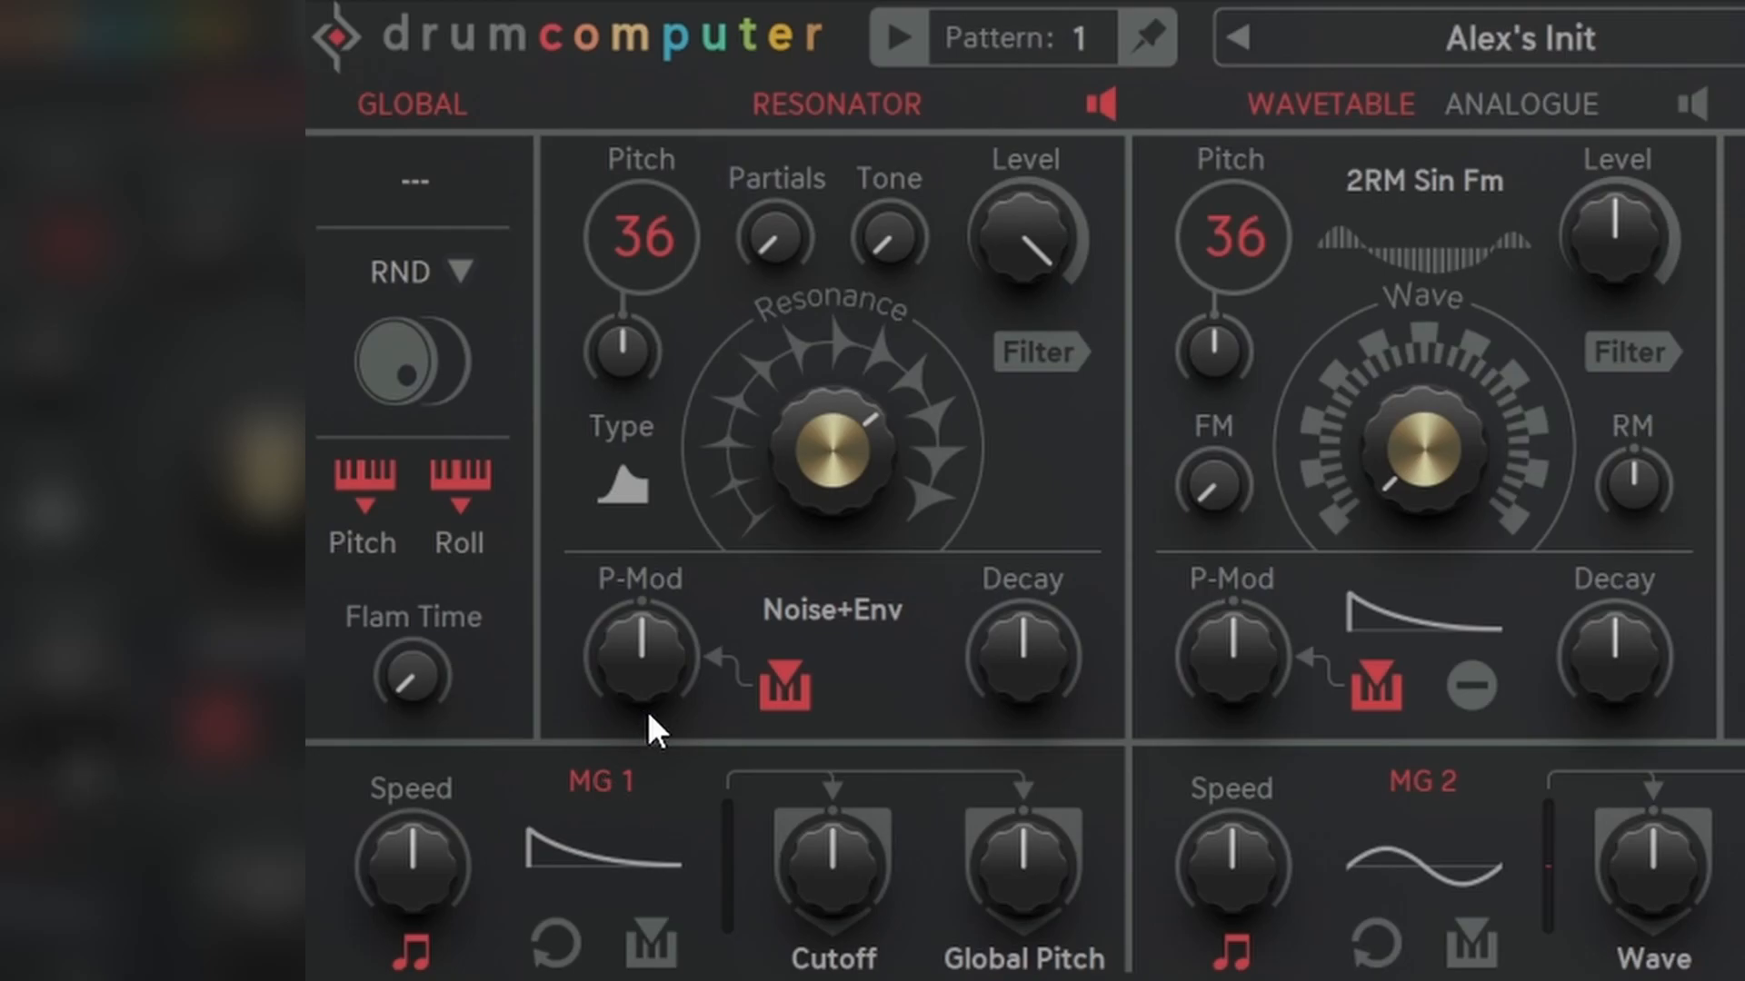
- Raise the resonator's Tone, and sweep its Decay up and back to the middle
left_click_drag(645, 692, 659, 577)
left_click_drag(806, 538, 814, 491)
left_click_drag(1106, 584, 1112, 607)
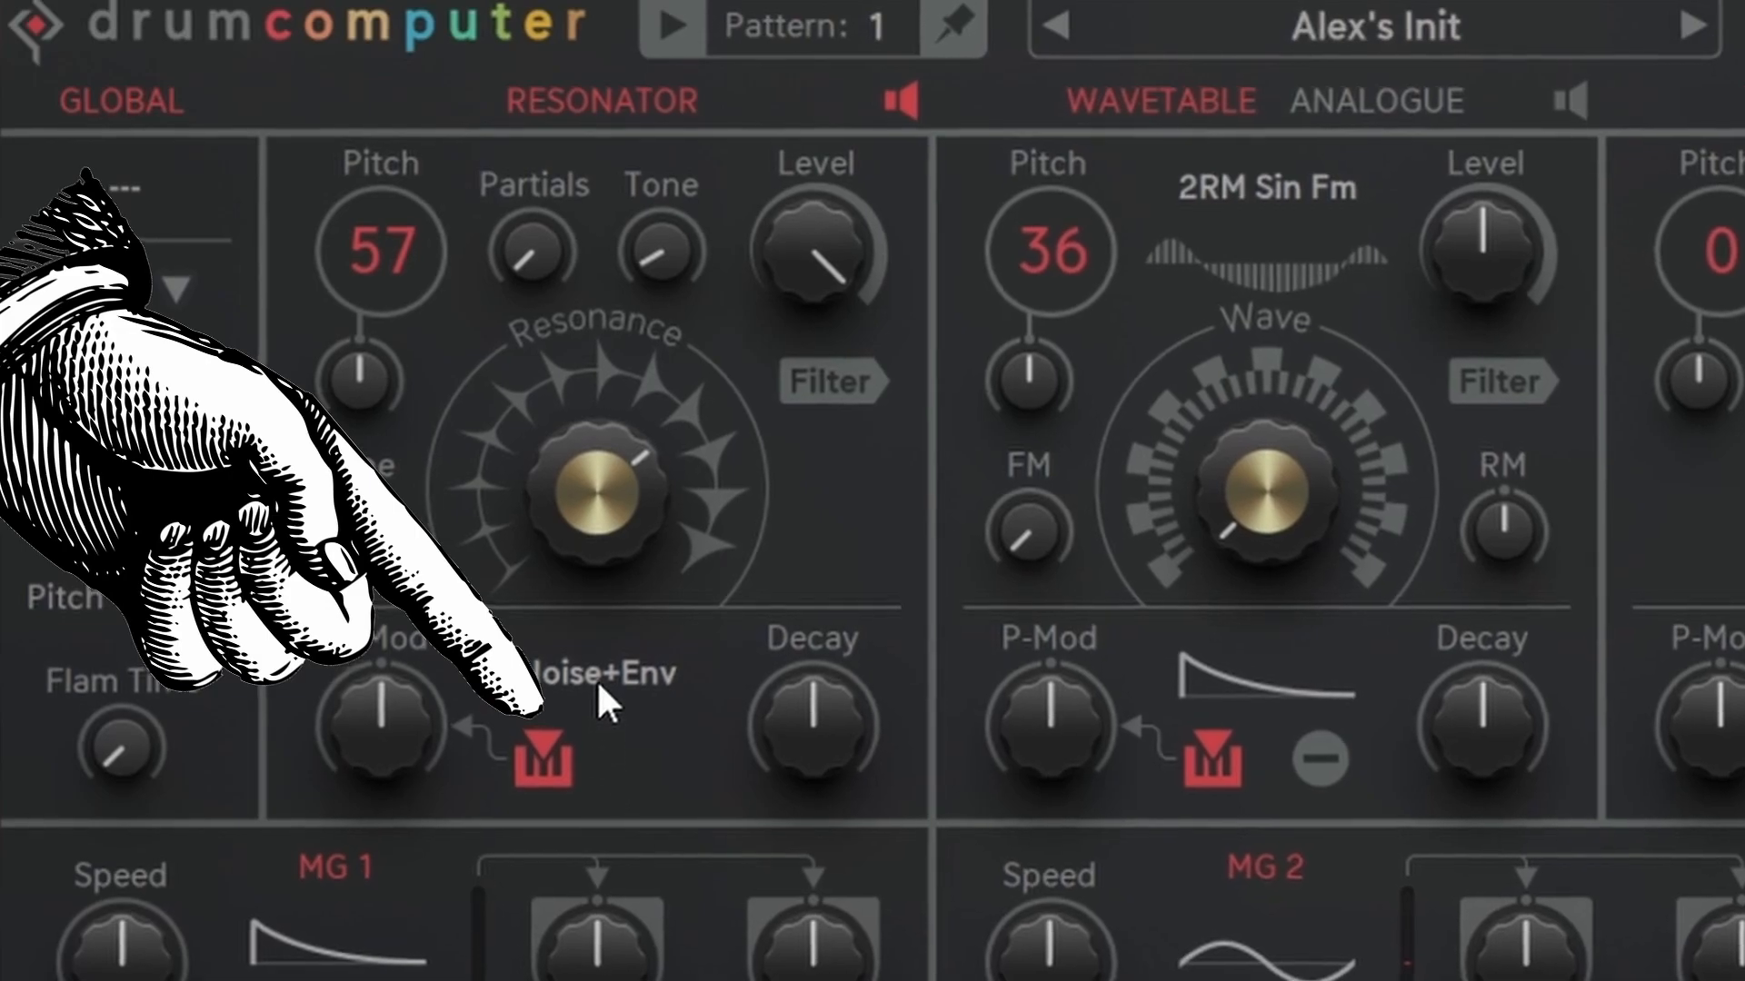
left_click_drag(816, 747, 817, 677)
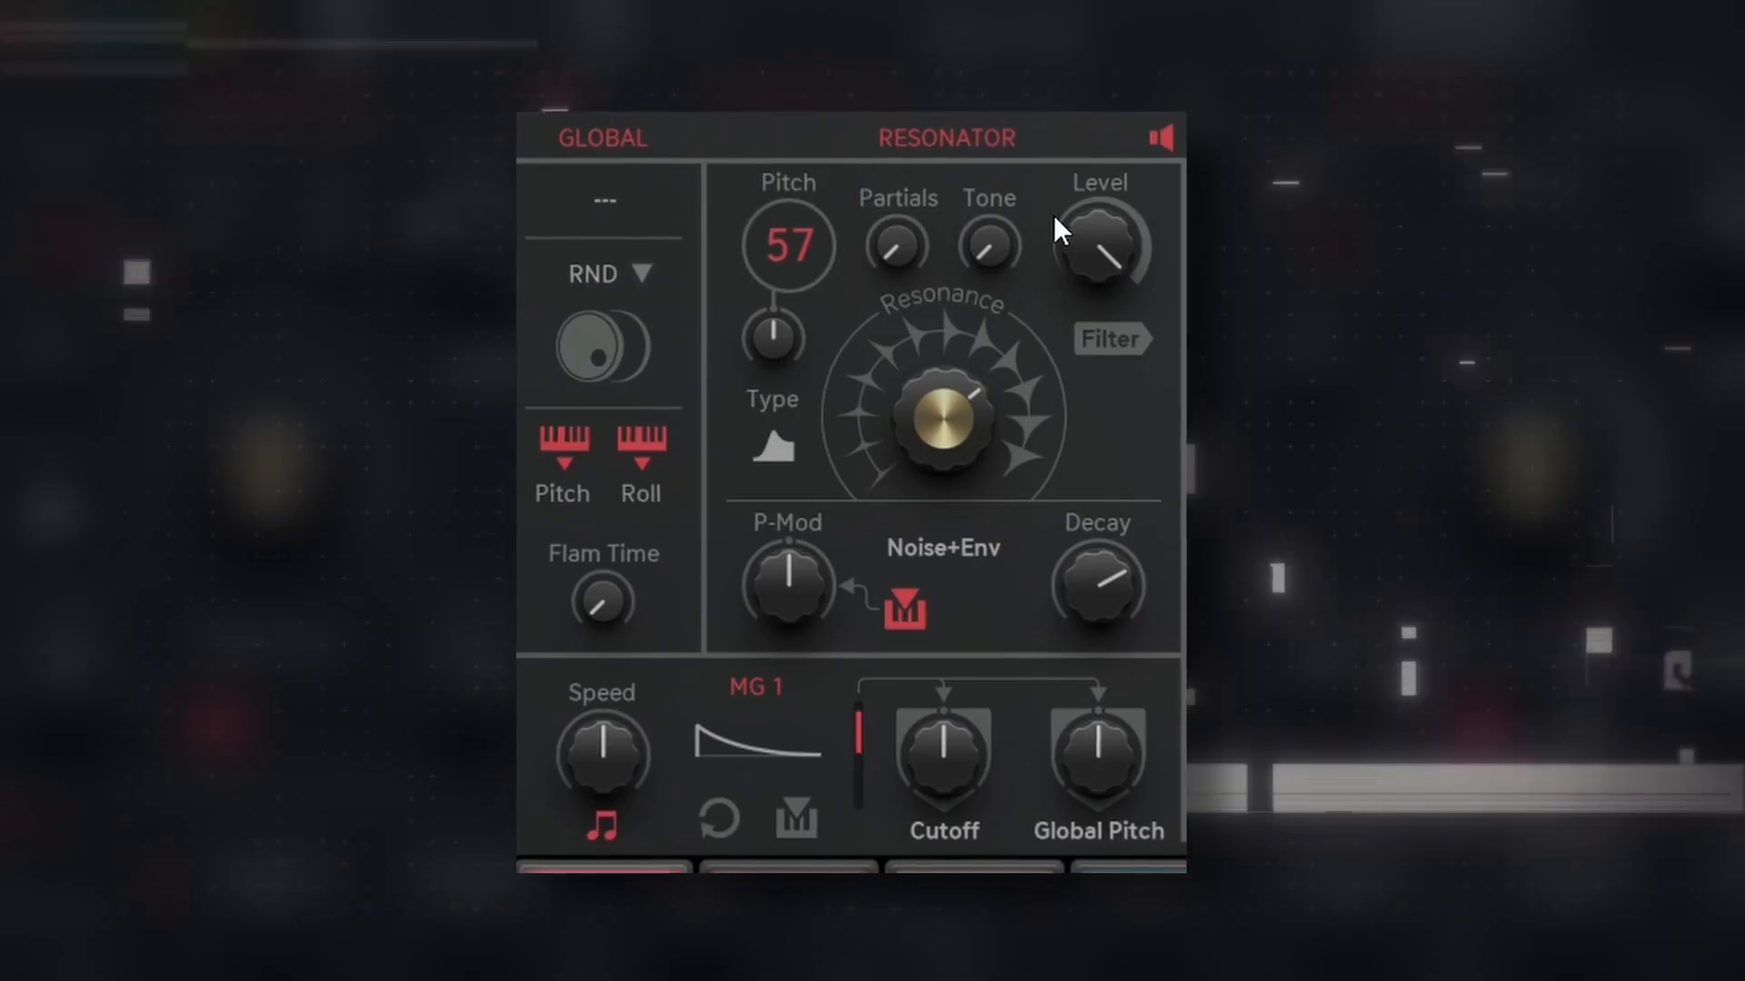
left_click_drag(1031, 234, 1025, 64)
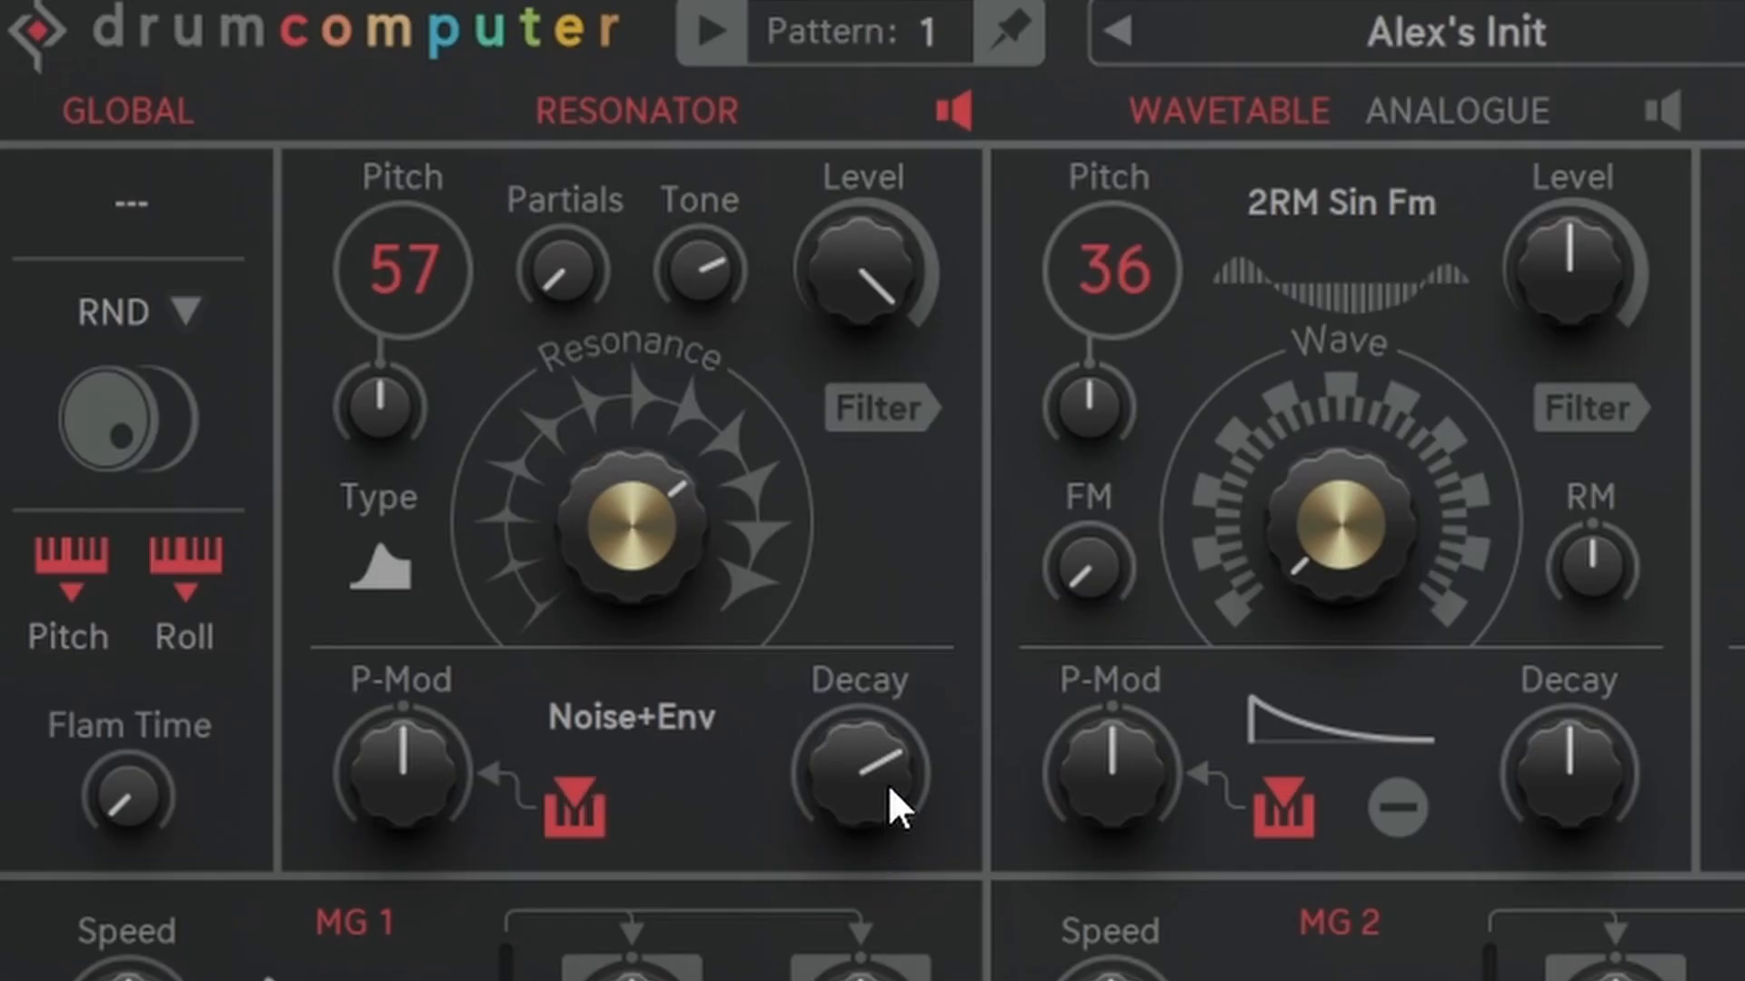
left_click_drag(887, 783, 856, 842)
- Try Envelope as the resonator's exciter and change the exciter to WT/Analogue
left_click_drag(1107, 647, 1188, 471)
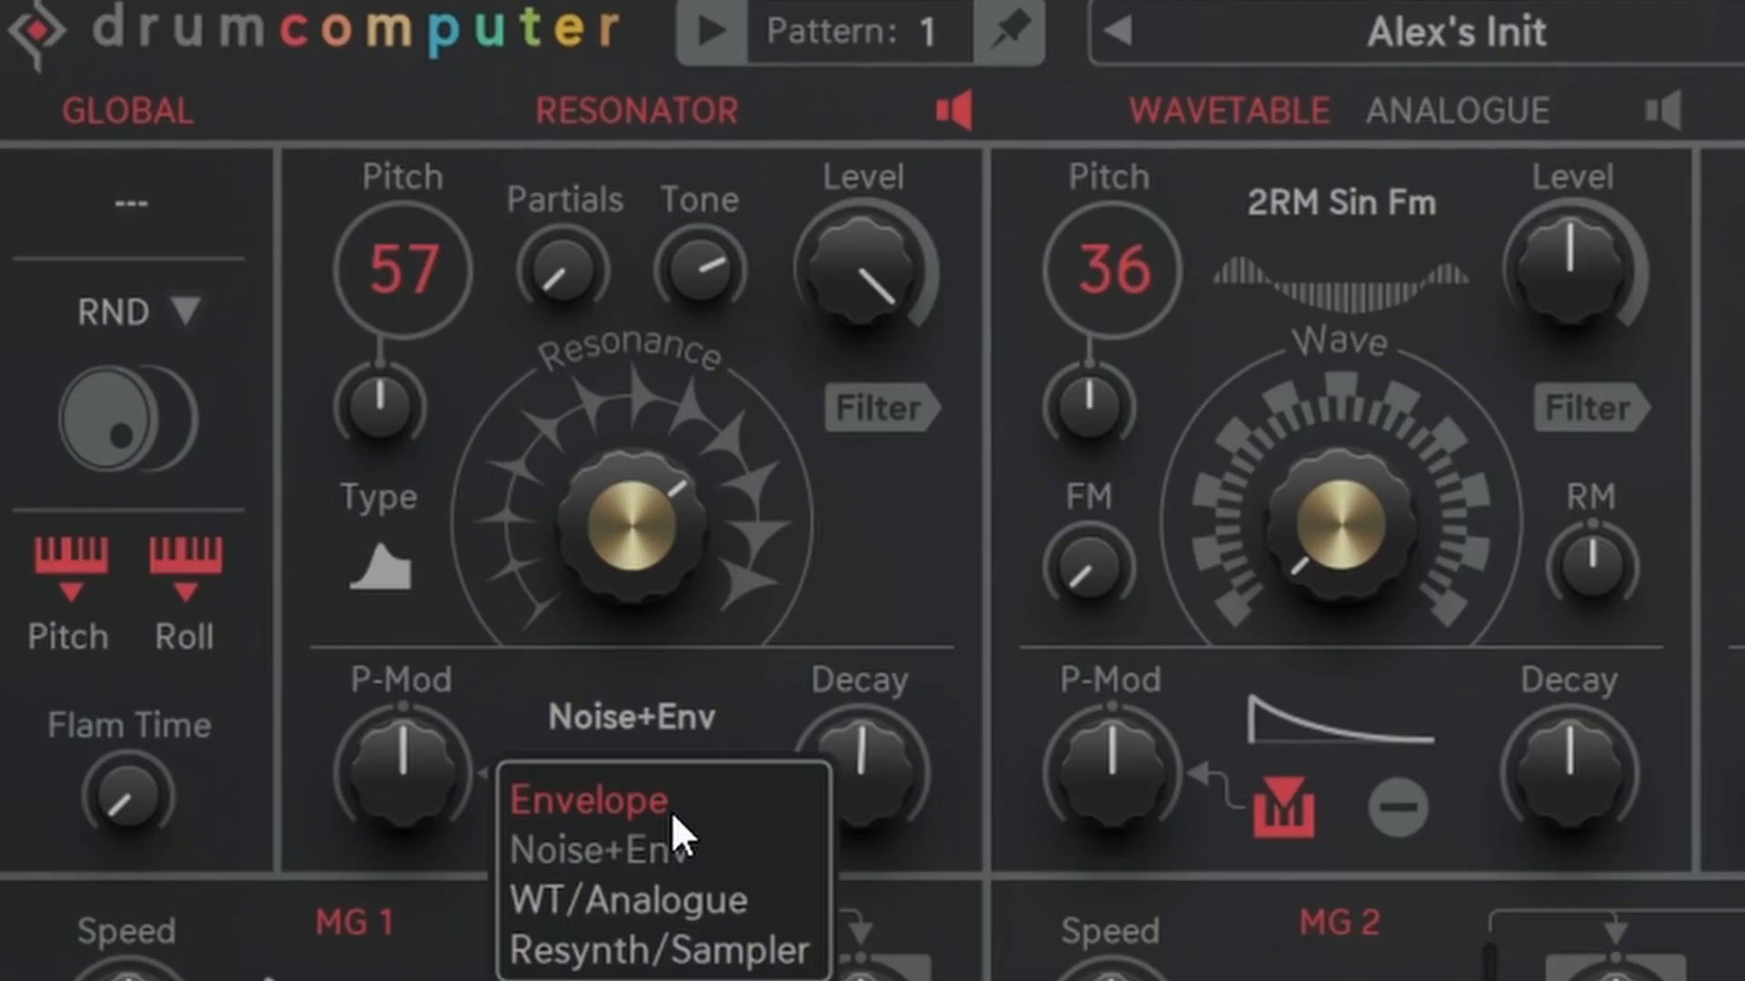
left_click(671, 805)
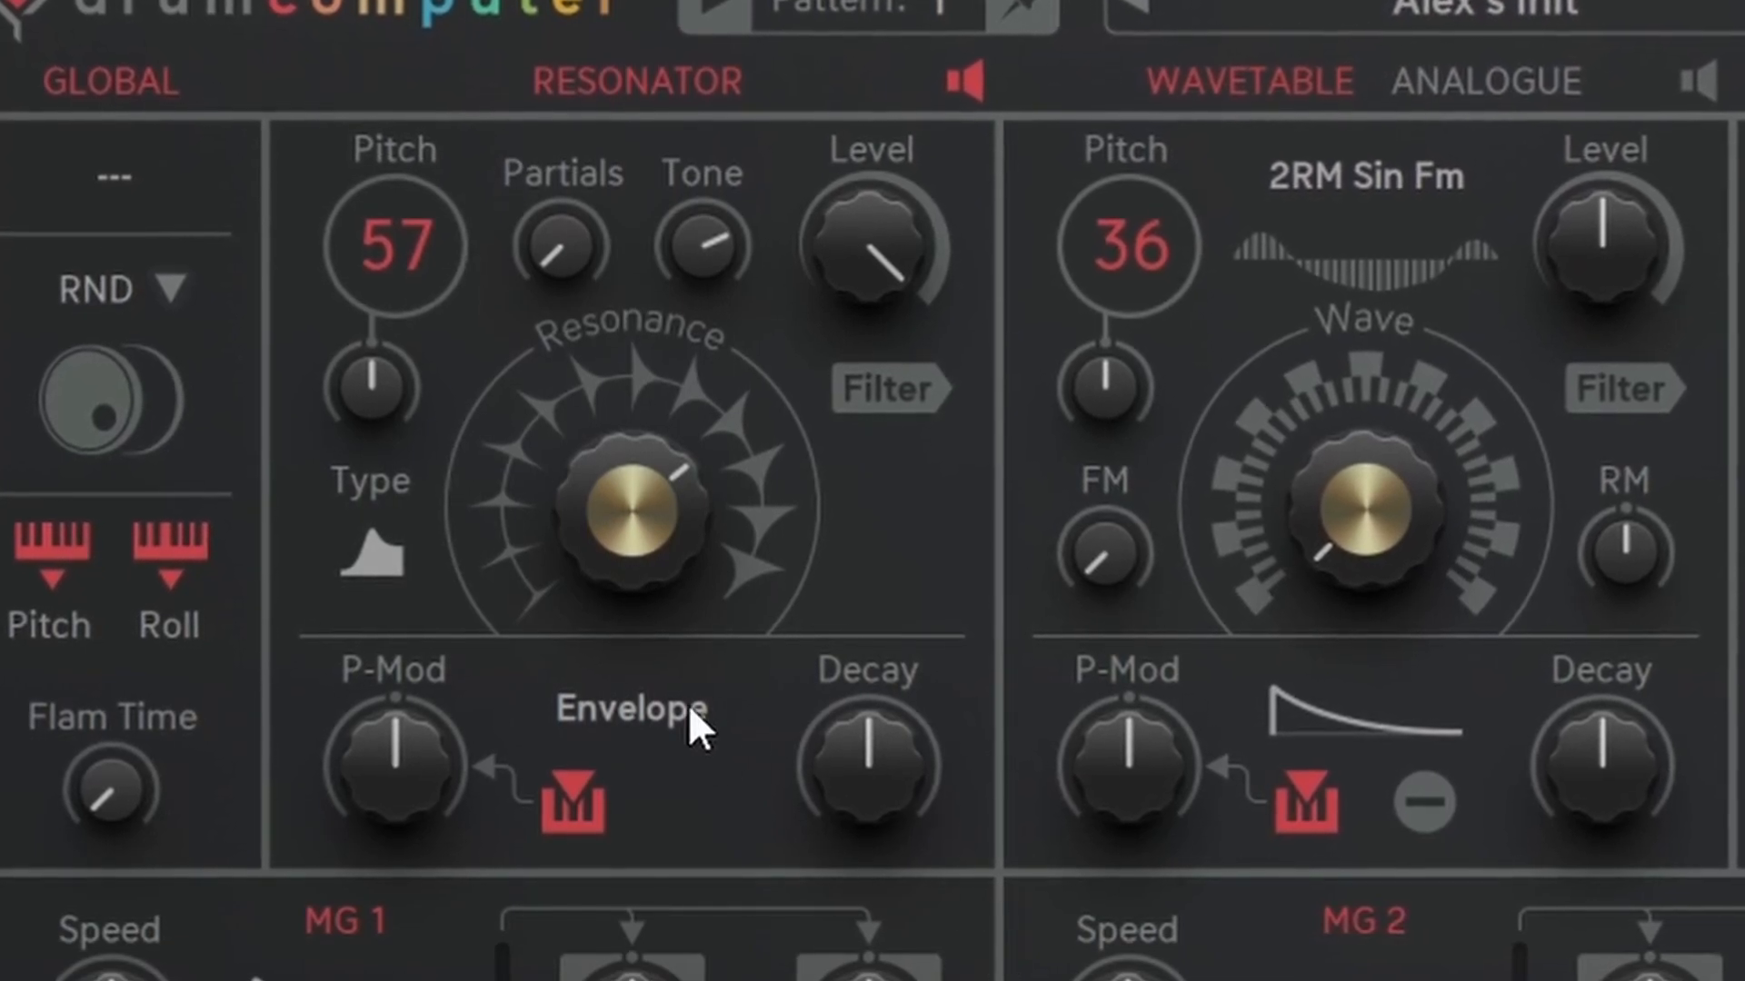
left_click(688, 711)
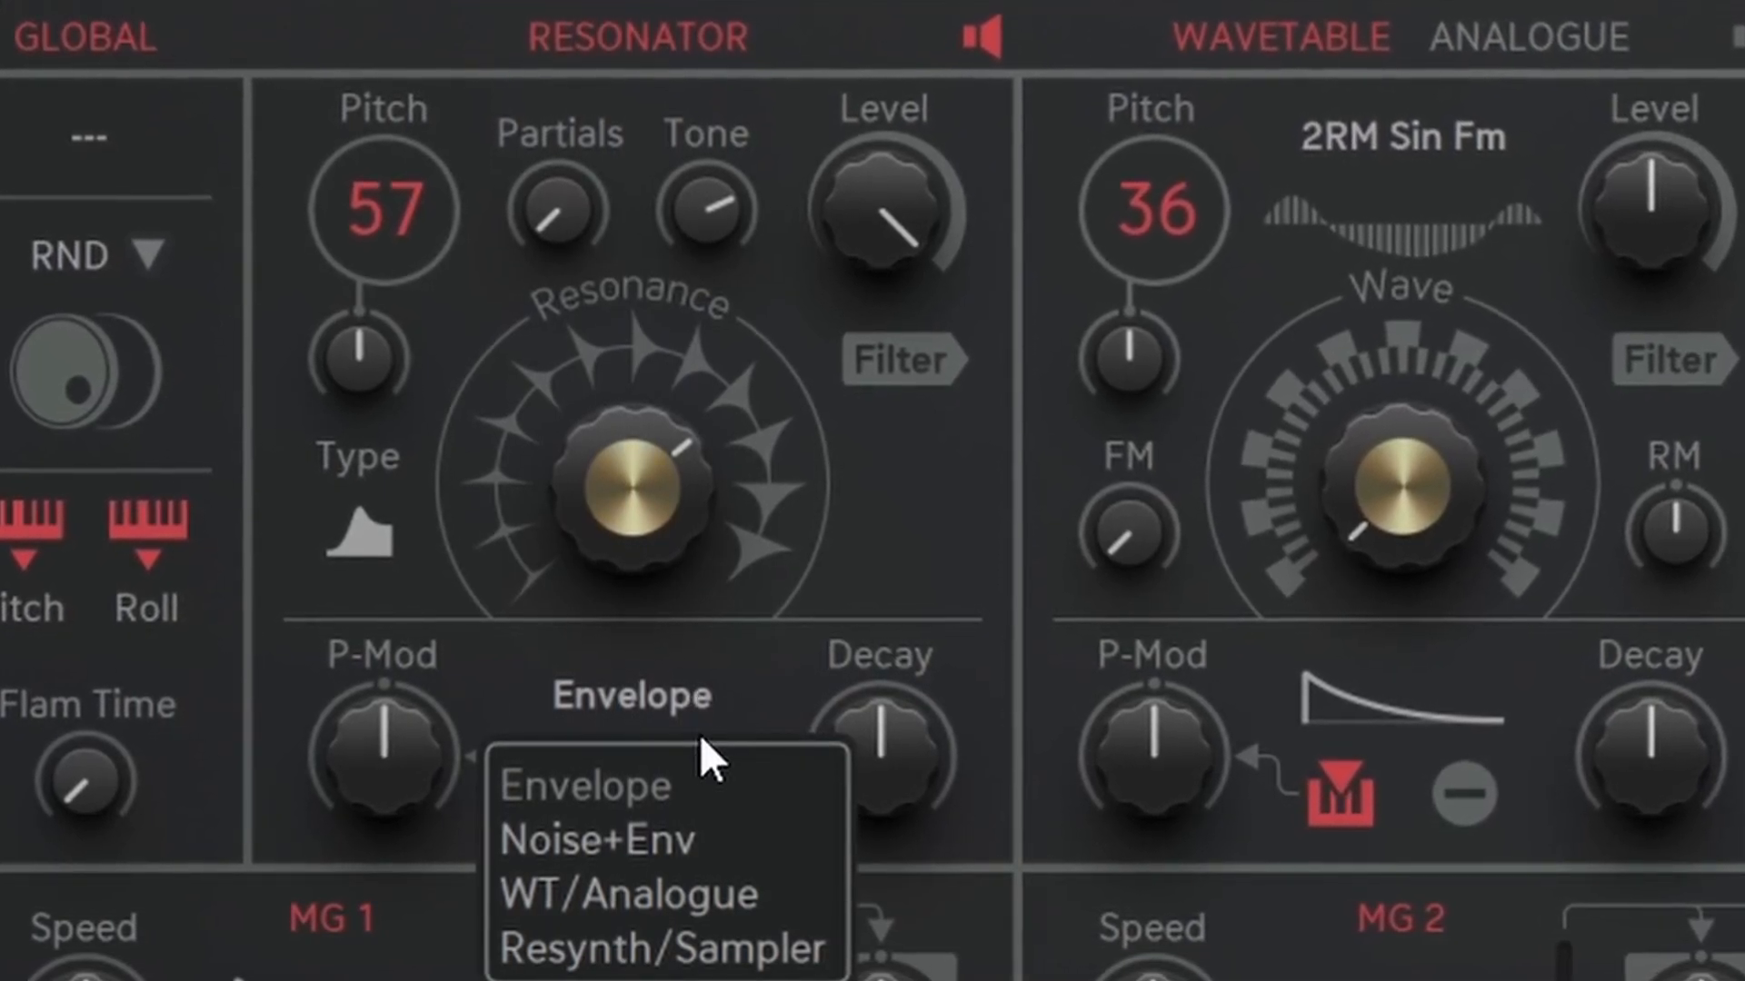
left_click(627, 895)
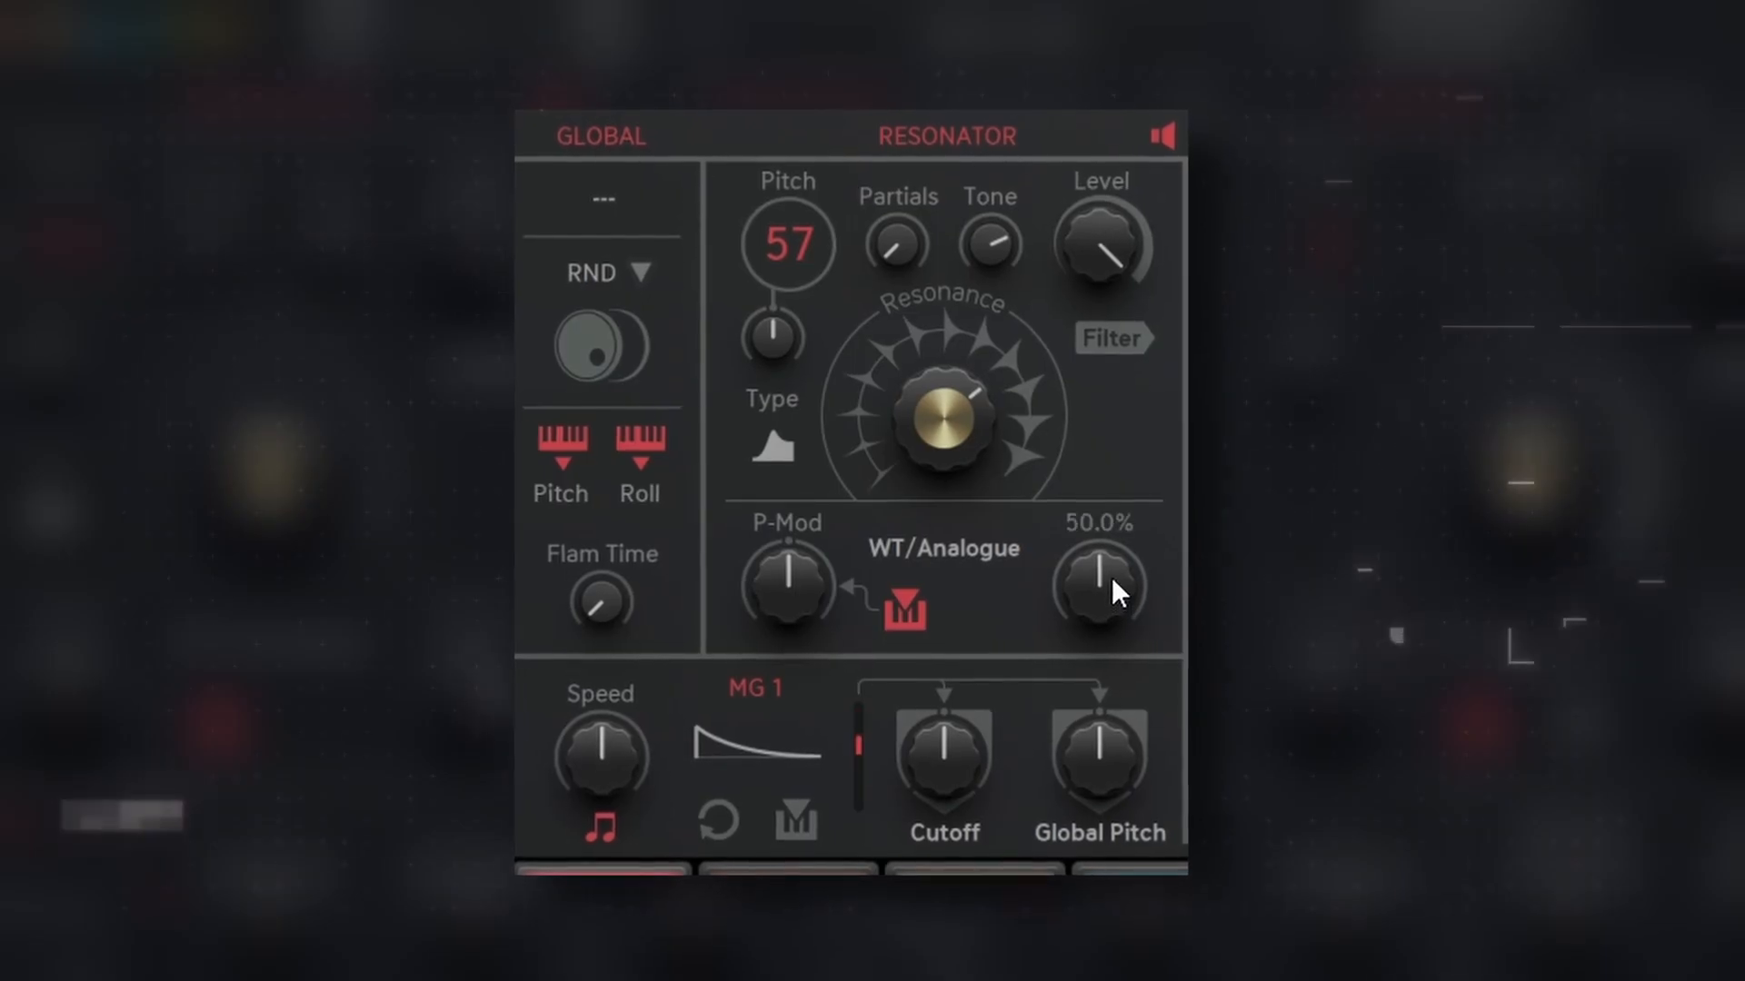
- Raise the resonator's Decay and sweep the Wave position of the 2RM Sin Fm oscillator that excites it
left_click_drag(712, 757, 791, 604)
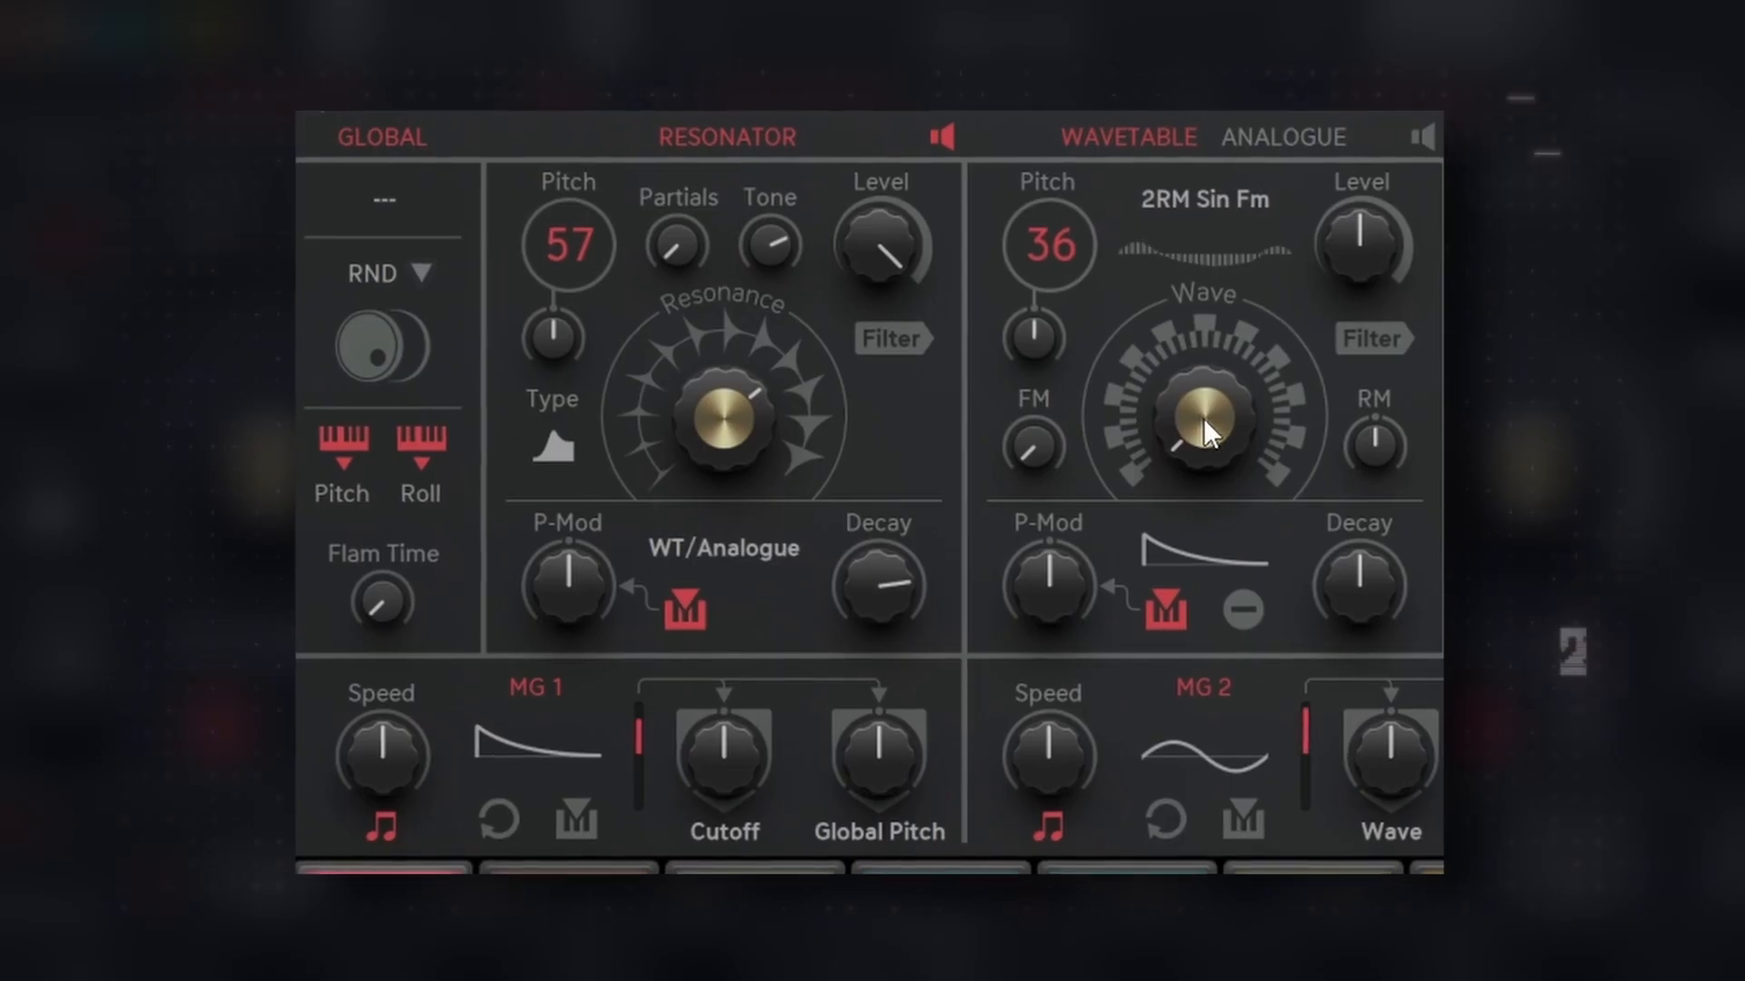
left_click_drag(1184, 472, 1293, 102)
left_click_drag(1060, 451, 1145, 517)
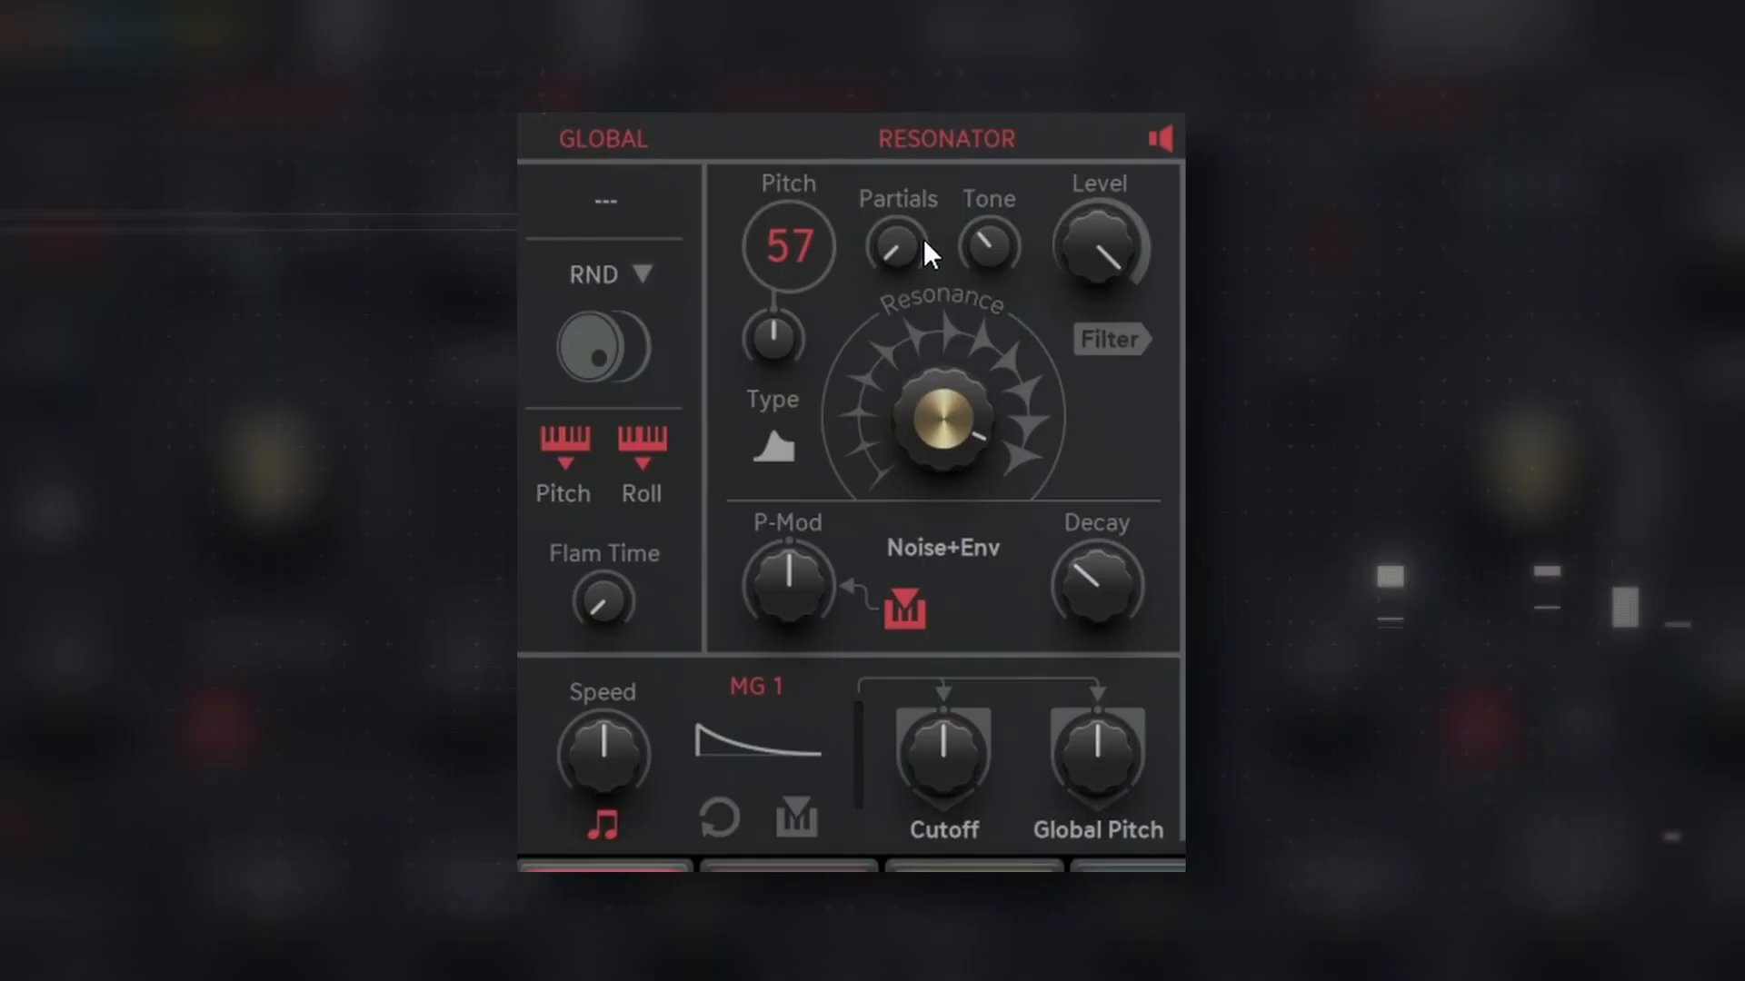
- Sweep the resonator's Partials to maximum and back to minimum, and lower its Decay
left_click_drag(761, 268, 763, 123)
left_click_drag(898, 238, 897, 117)
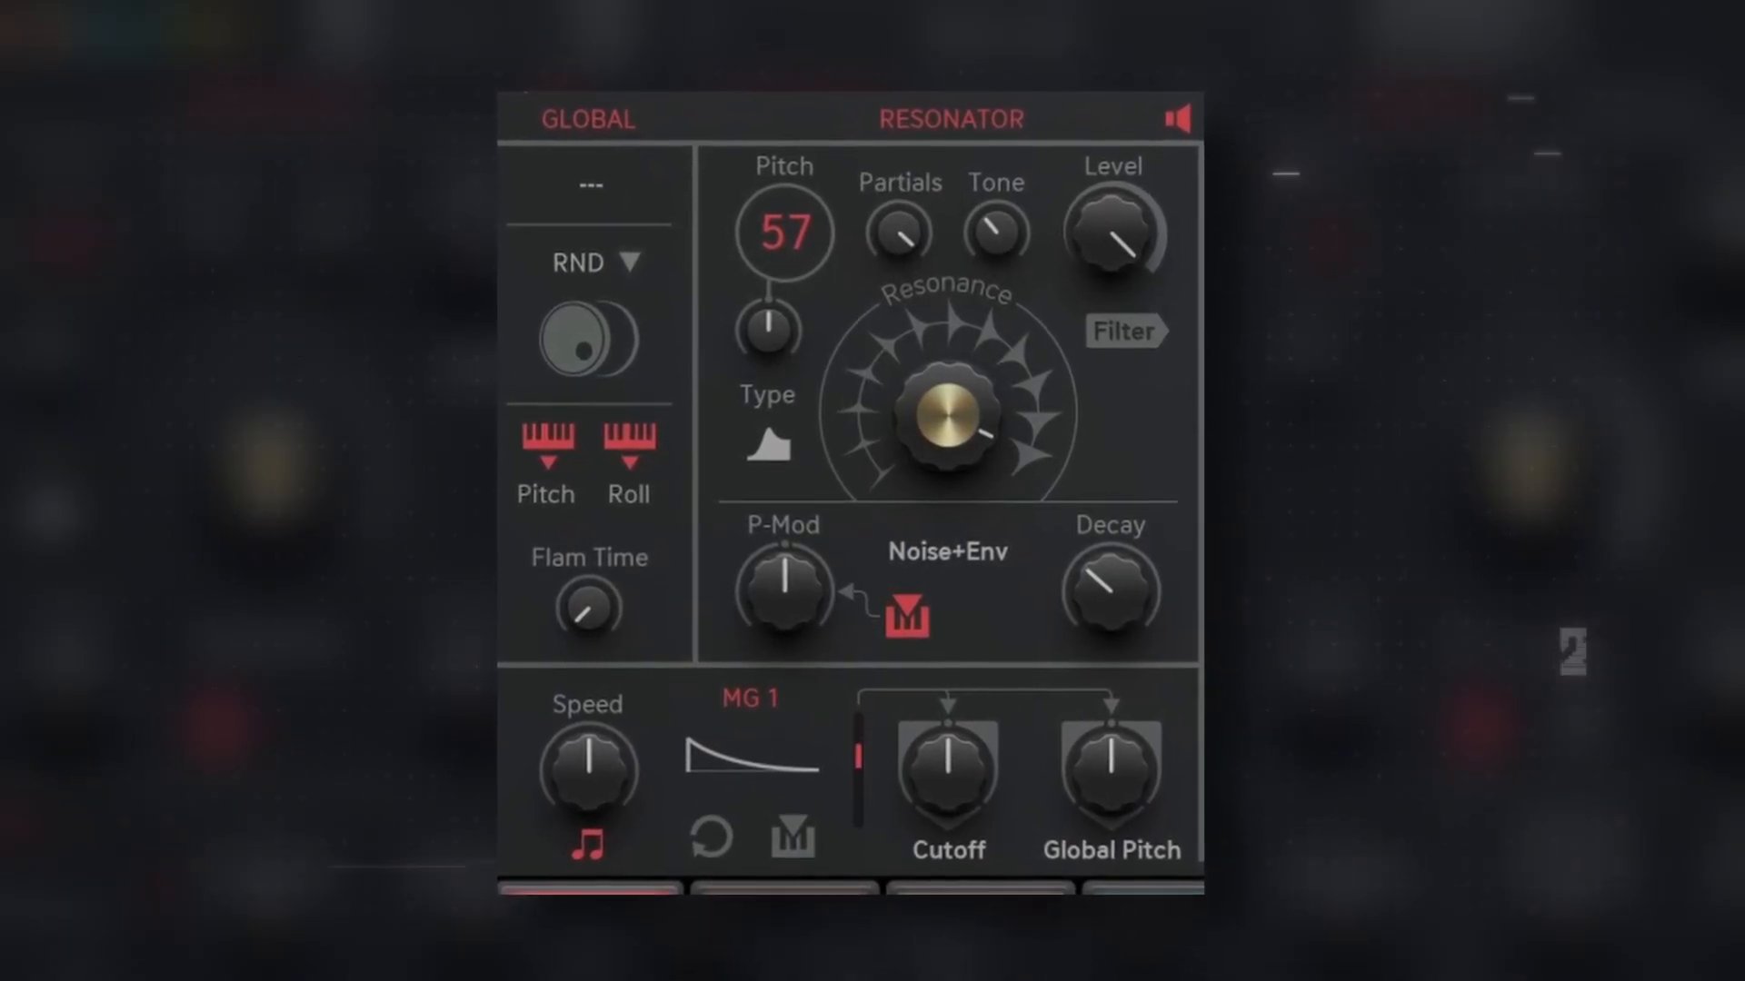
left_click_drag(898, 233, 881, 615)
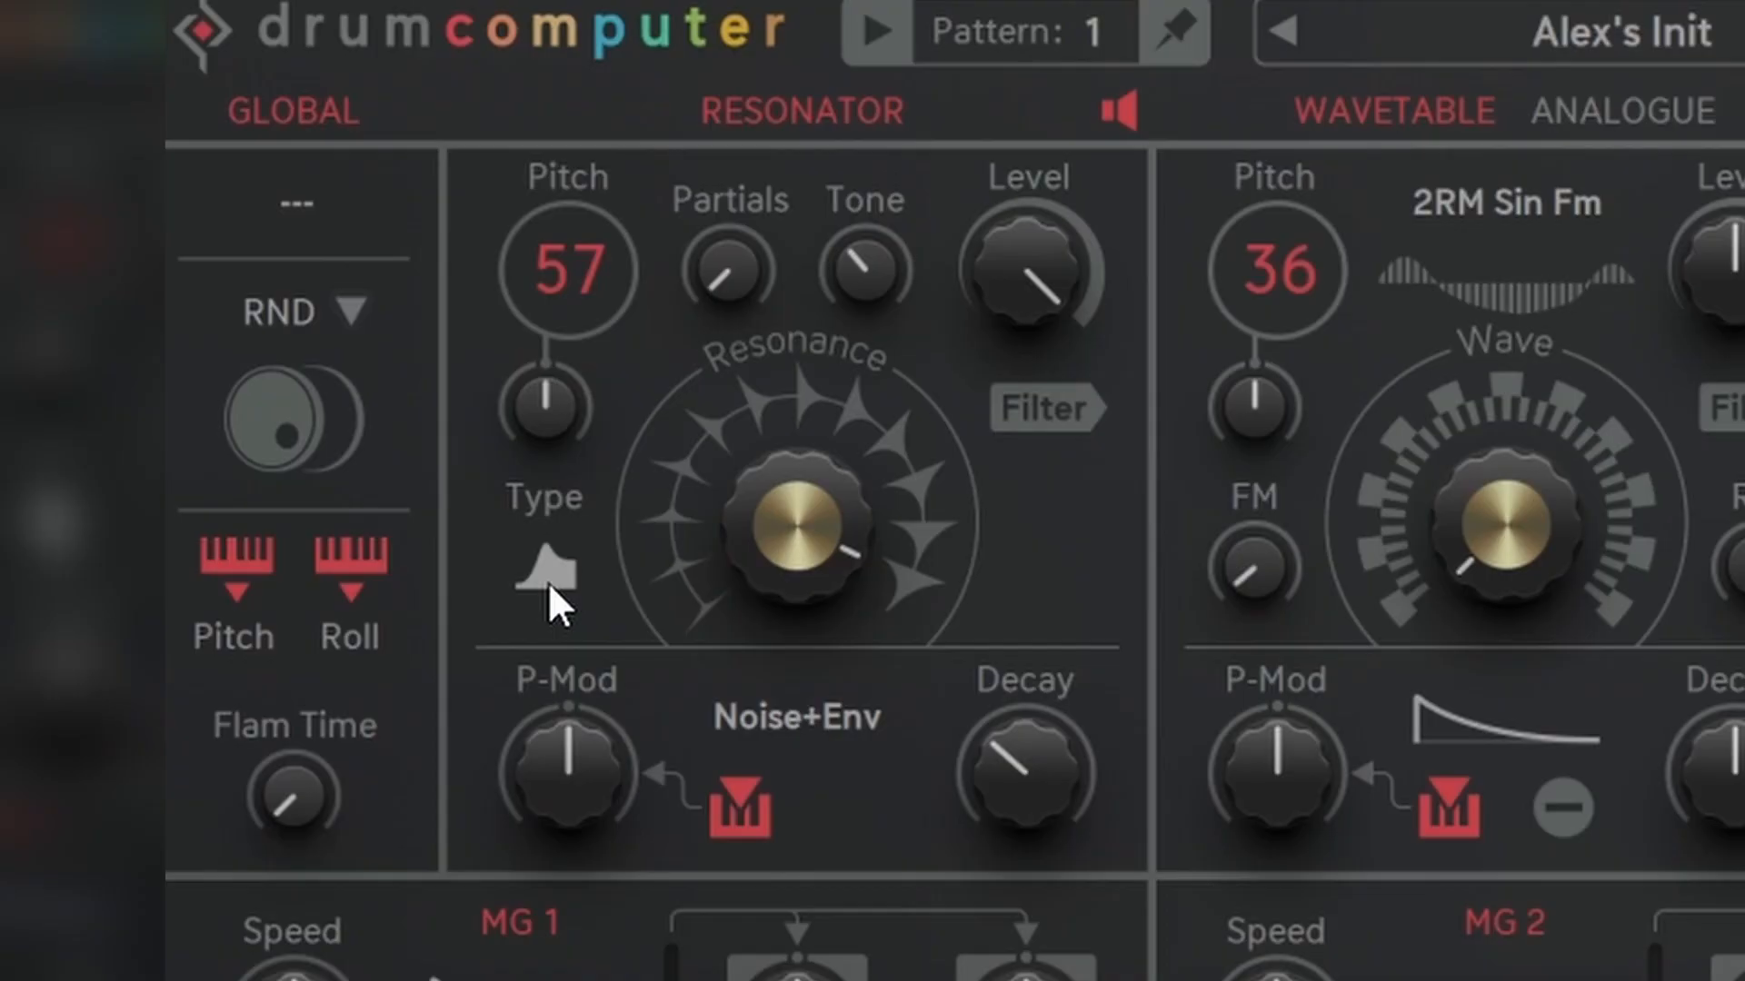
left_click(548, 584)
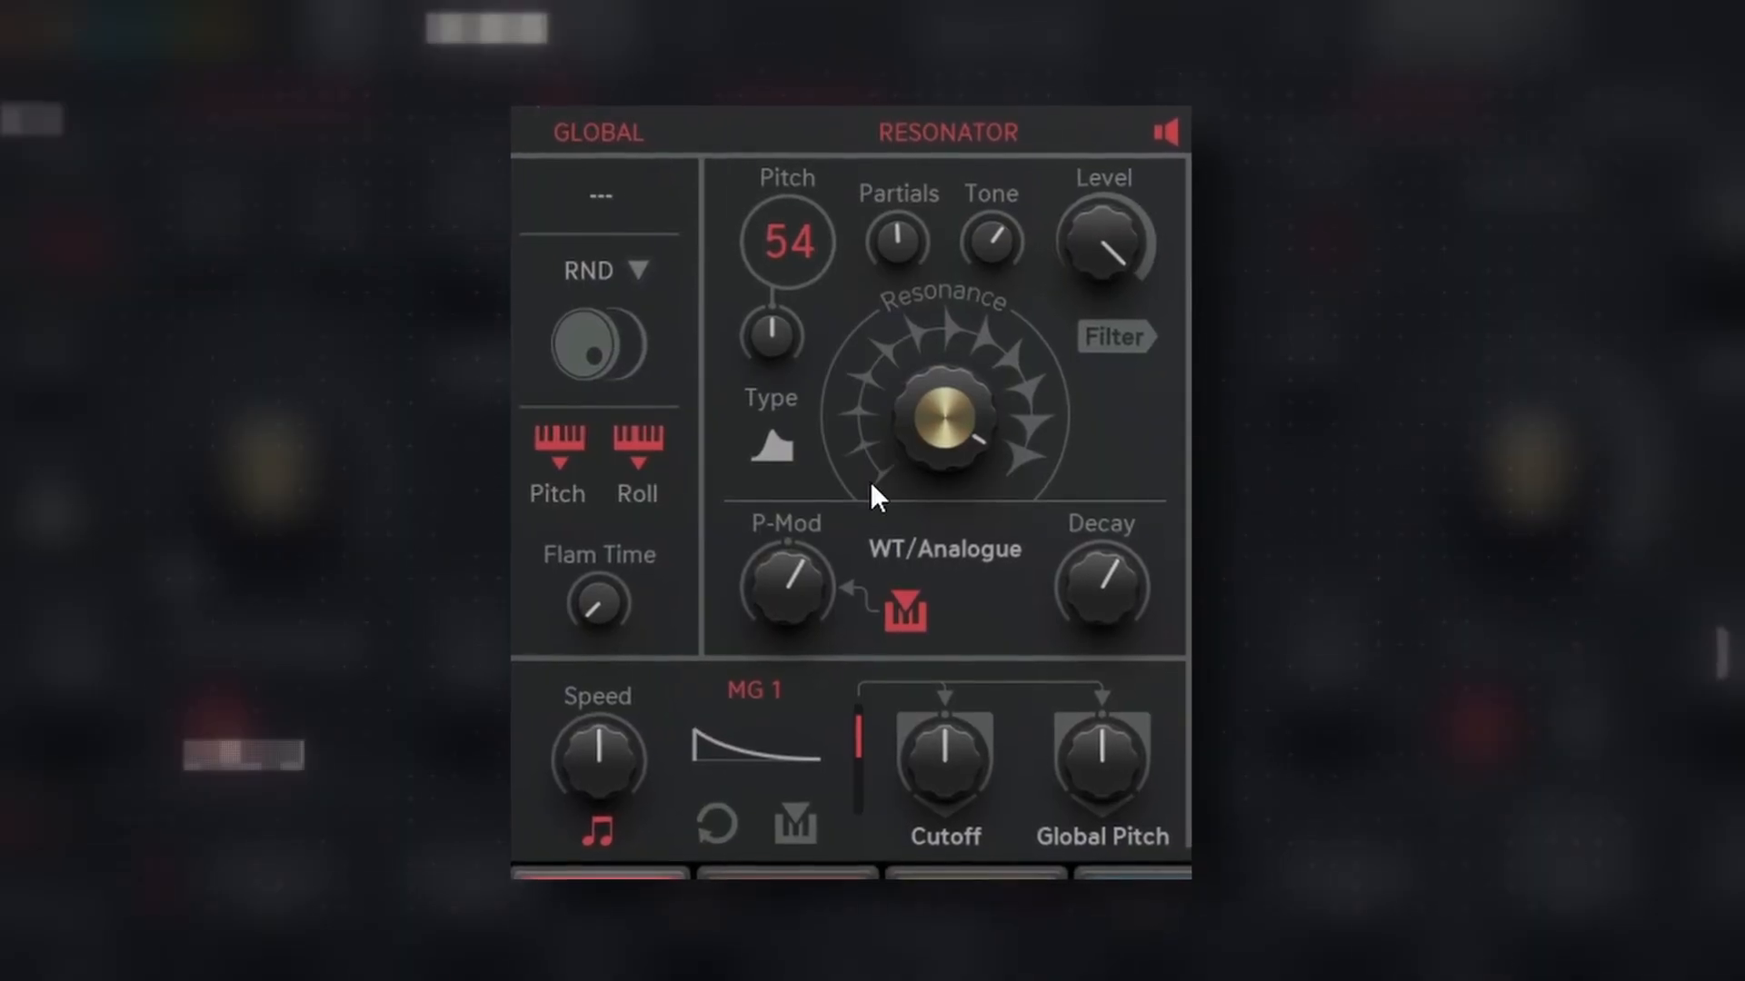
left_click_drag(1091, 591, 1090, 691)
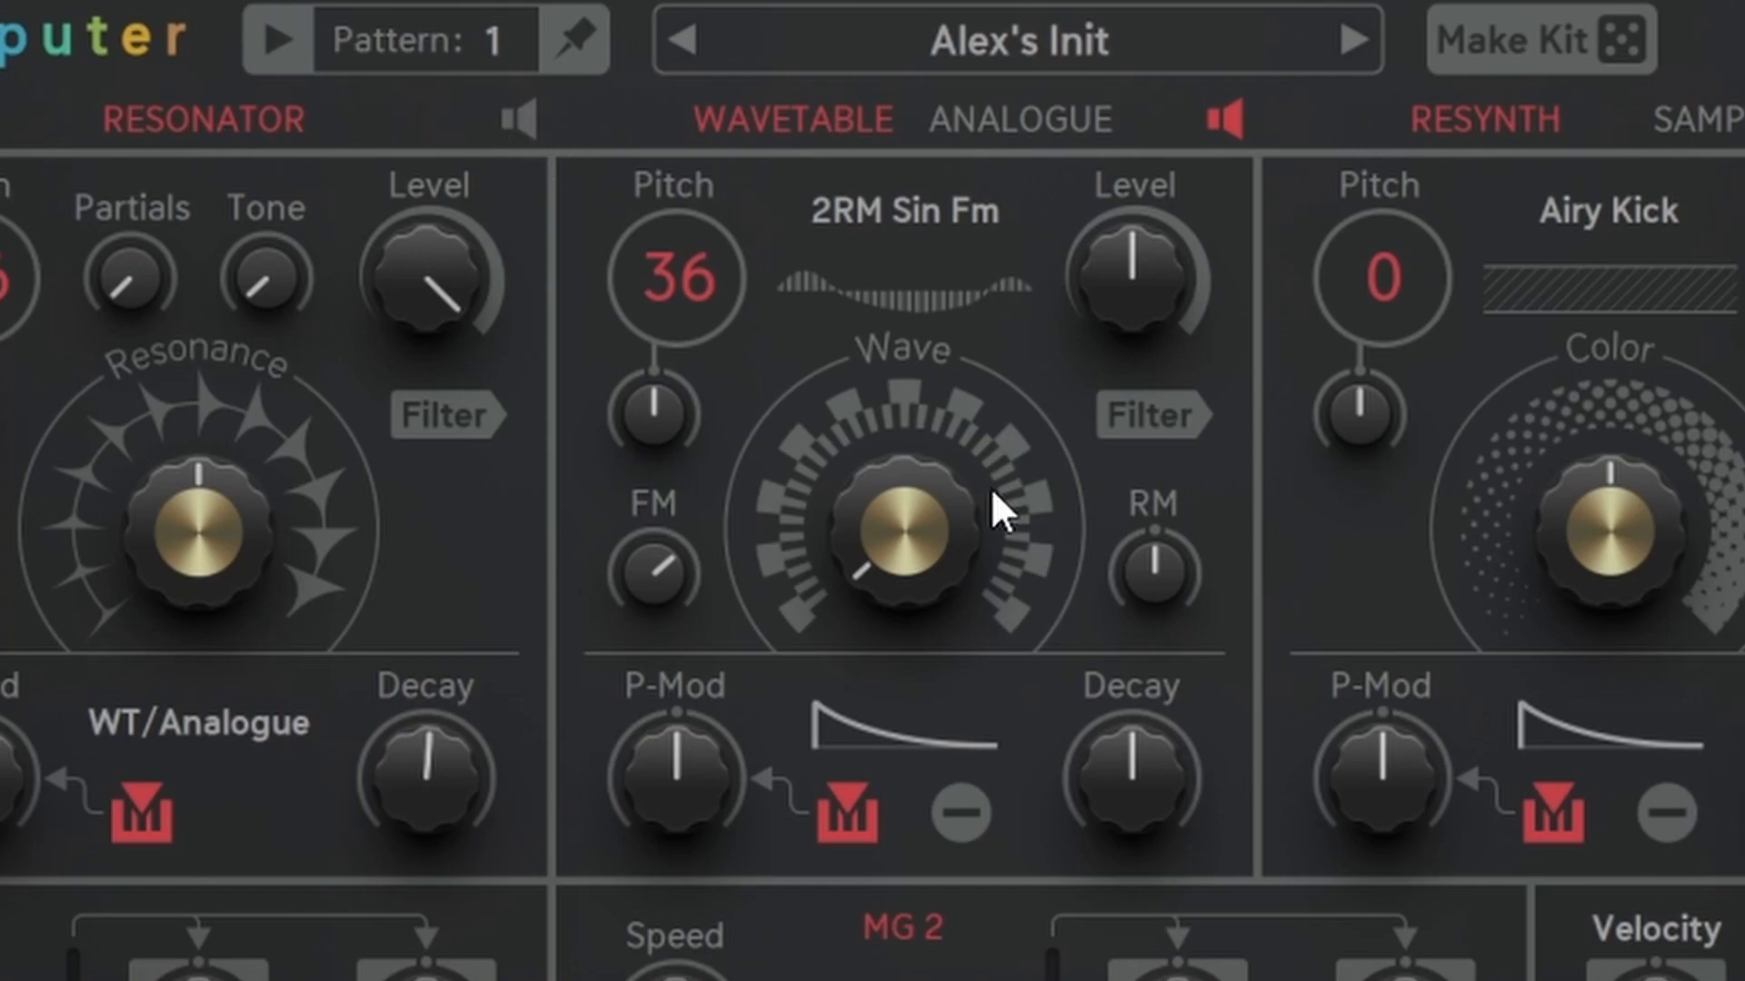
- Switch the second oscillator to Analogue, and toggle the pitch envelope inversion of the MiMoPulseFilter wavetable on and off
left_click(1034, 119)
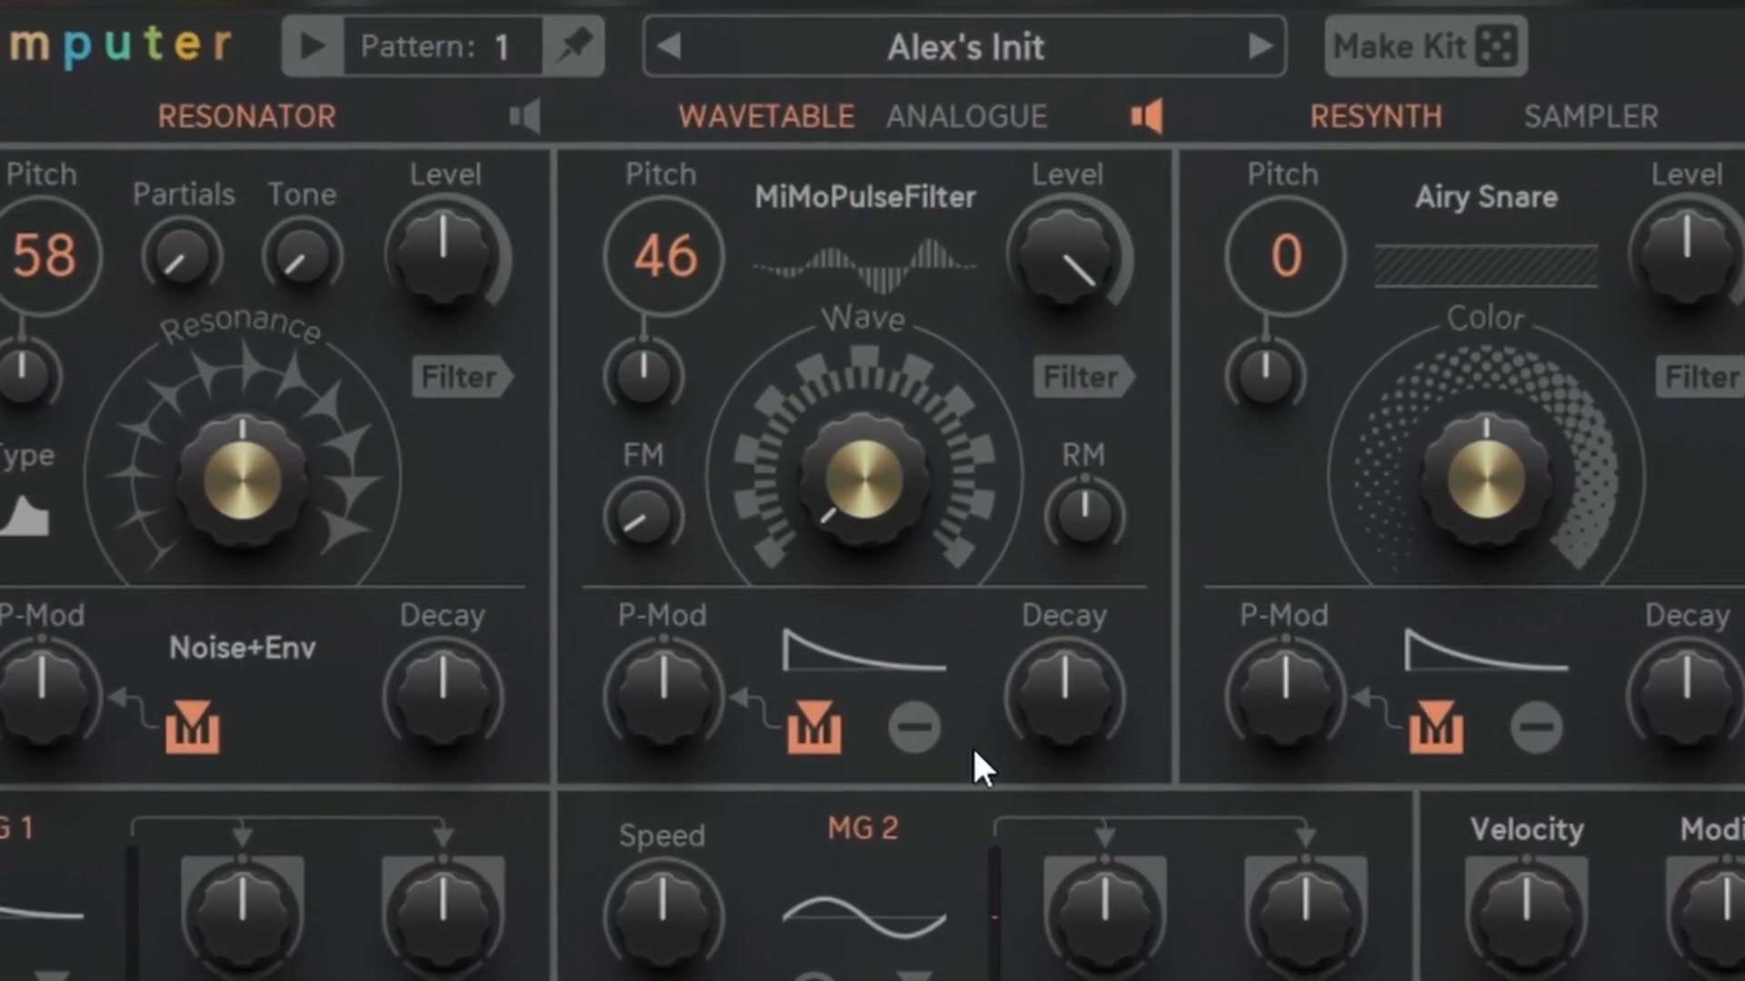
left_click(877, 671)
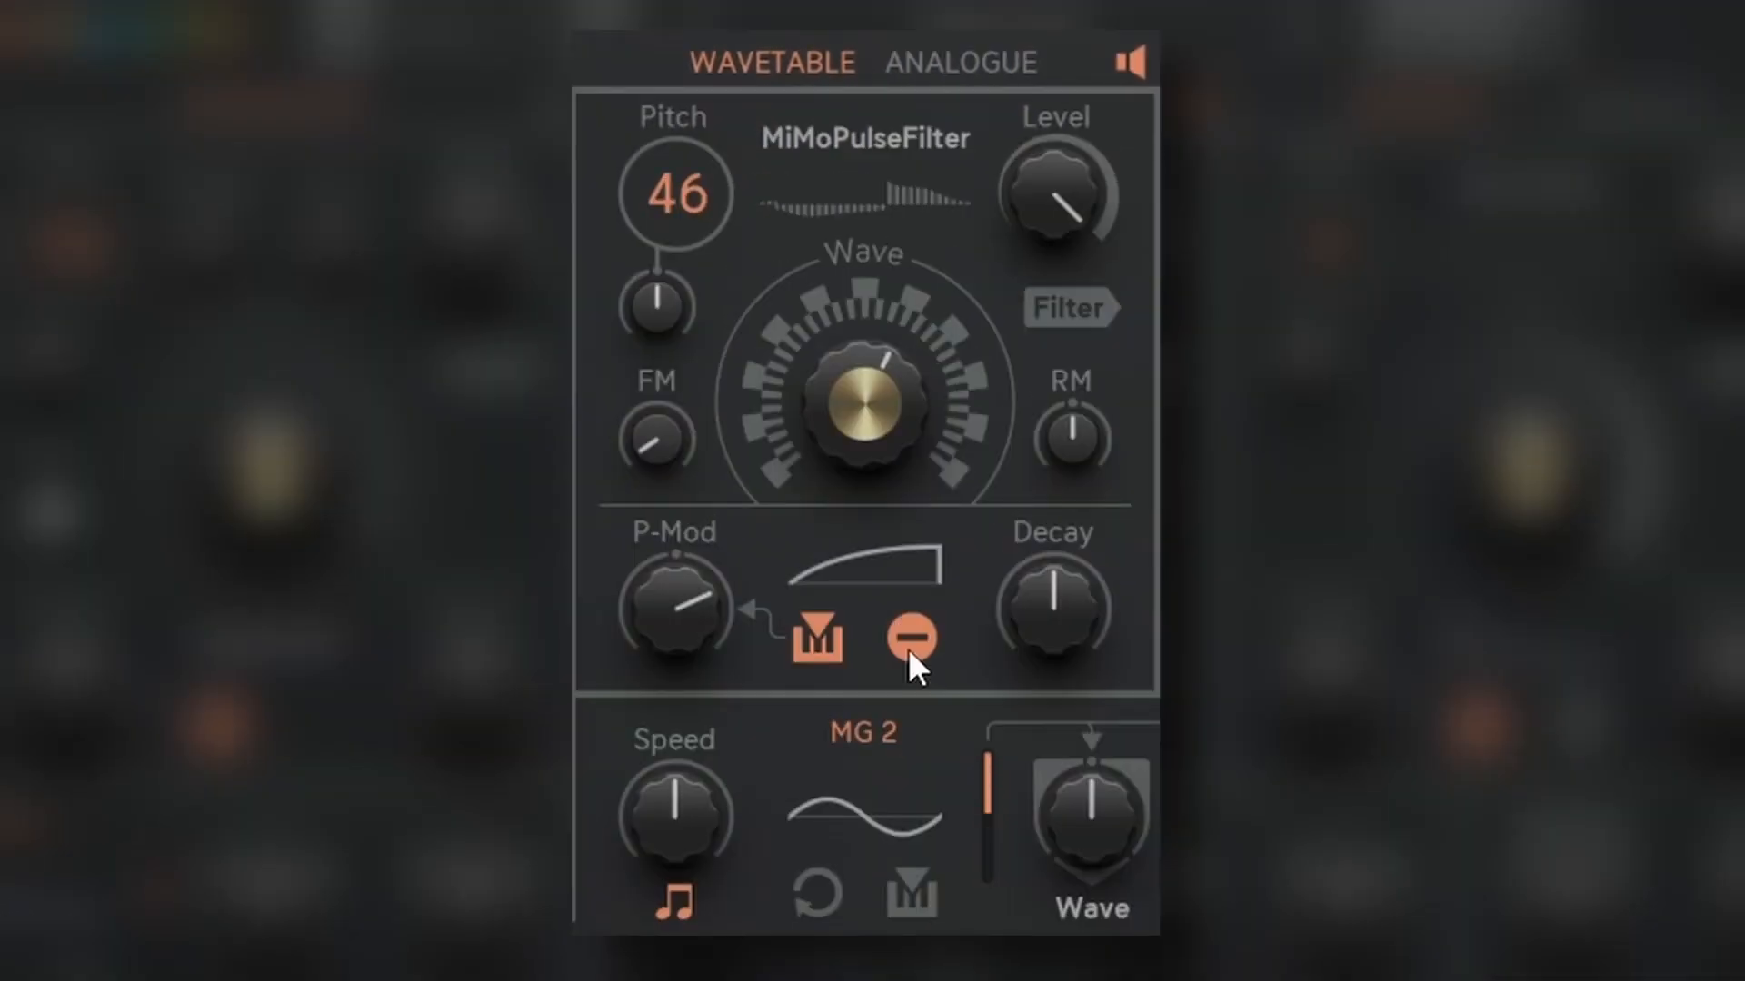
left_click(910, 649)
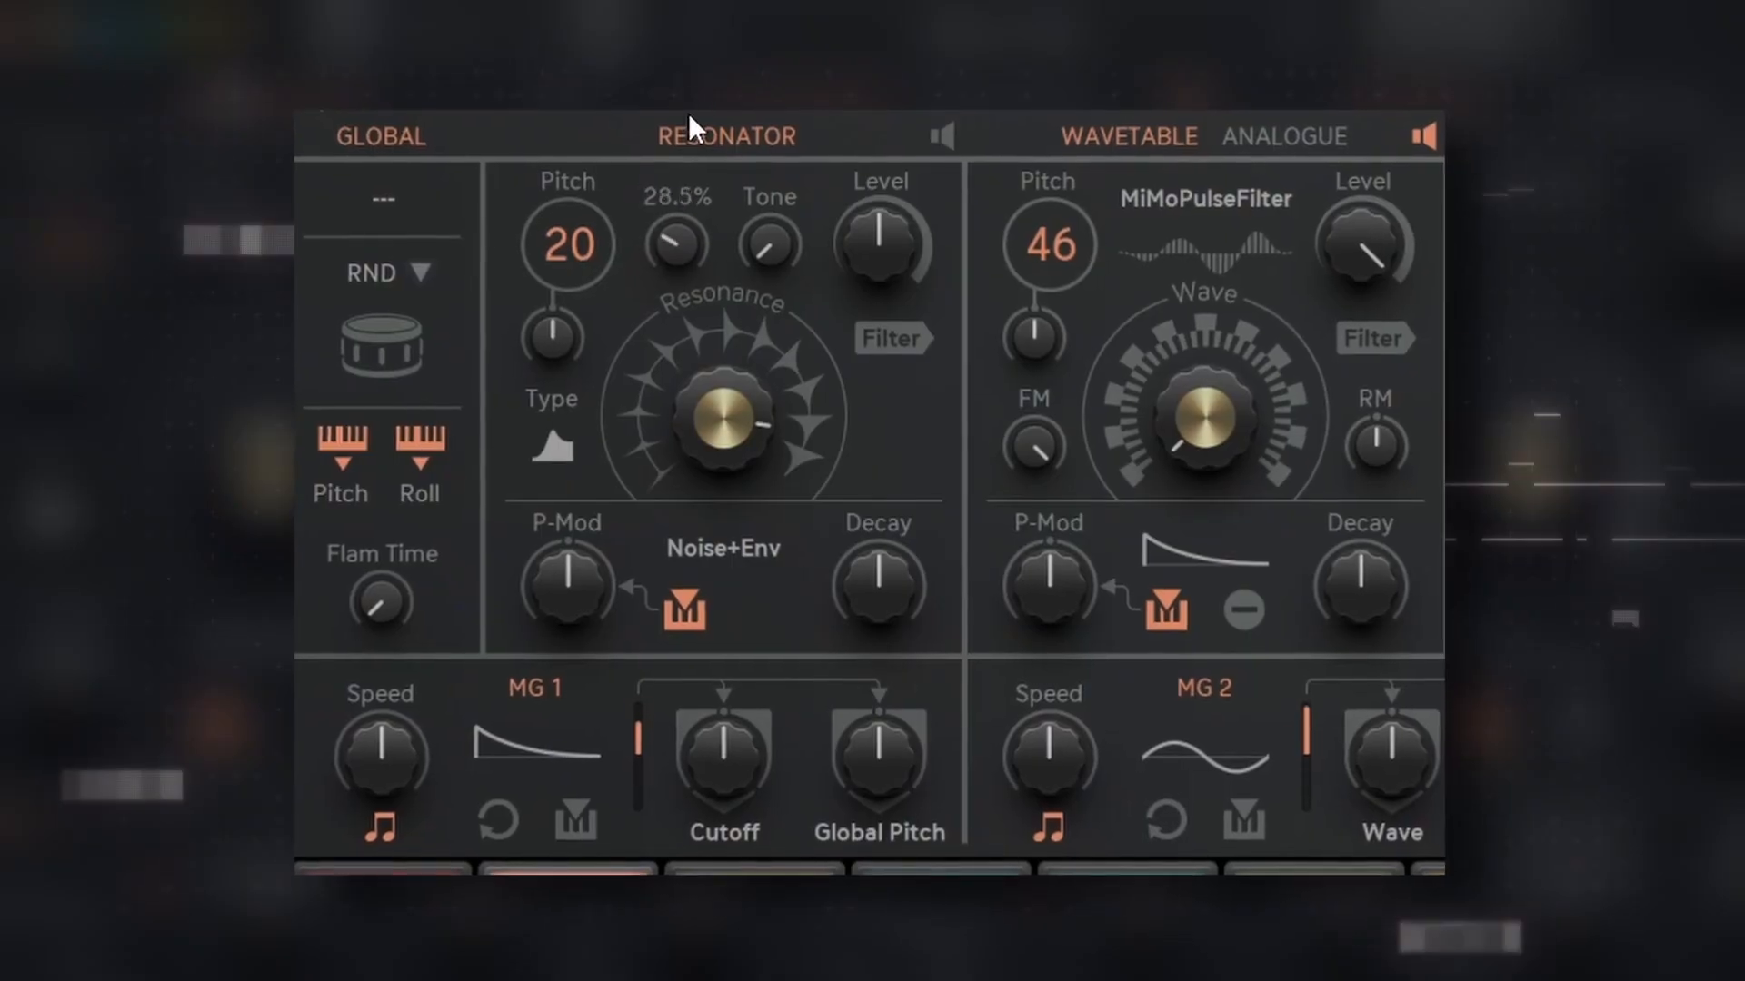
- Raise the resonator's Partials to maximum on channel 2 and set its exciter to WT/Analogue
left_click_drag(689, 113, 798, 185)
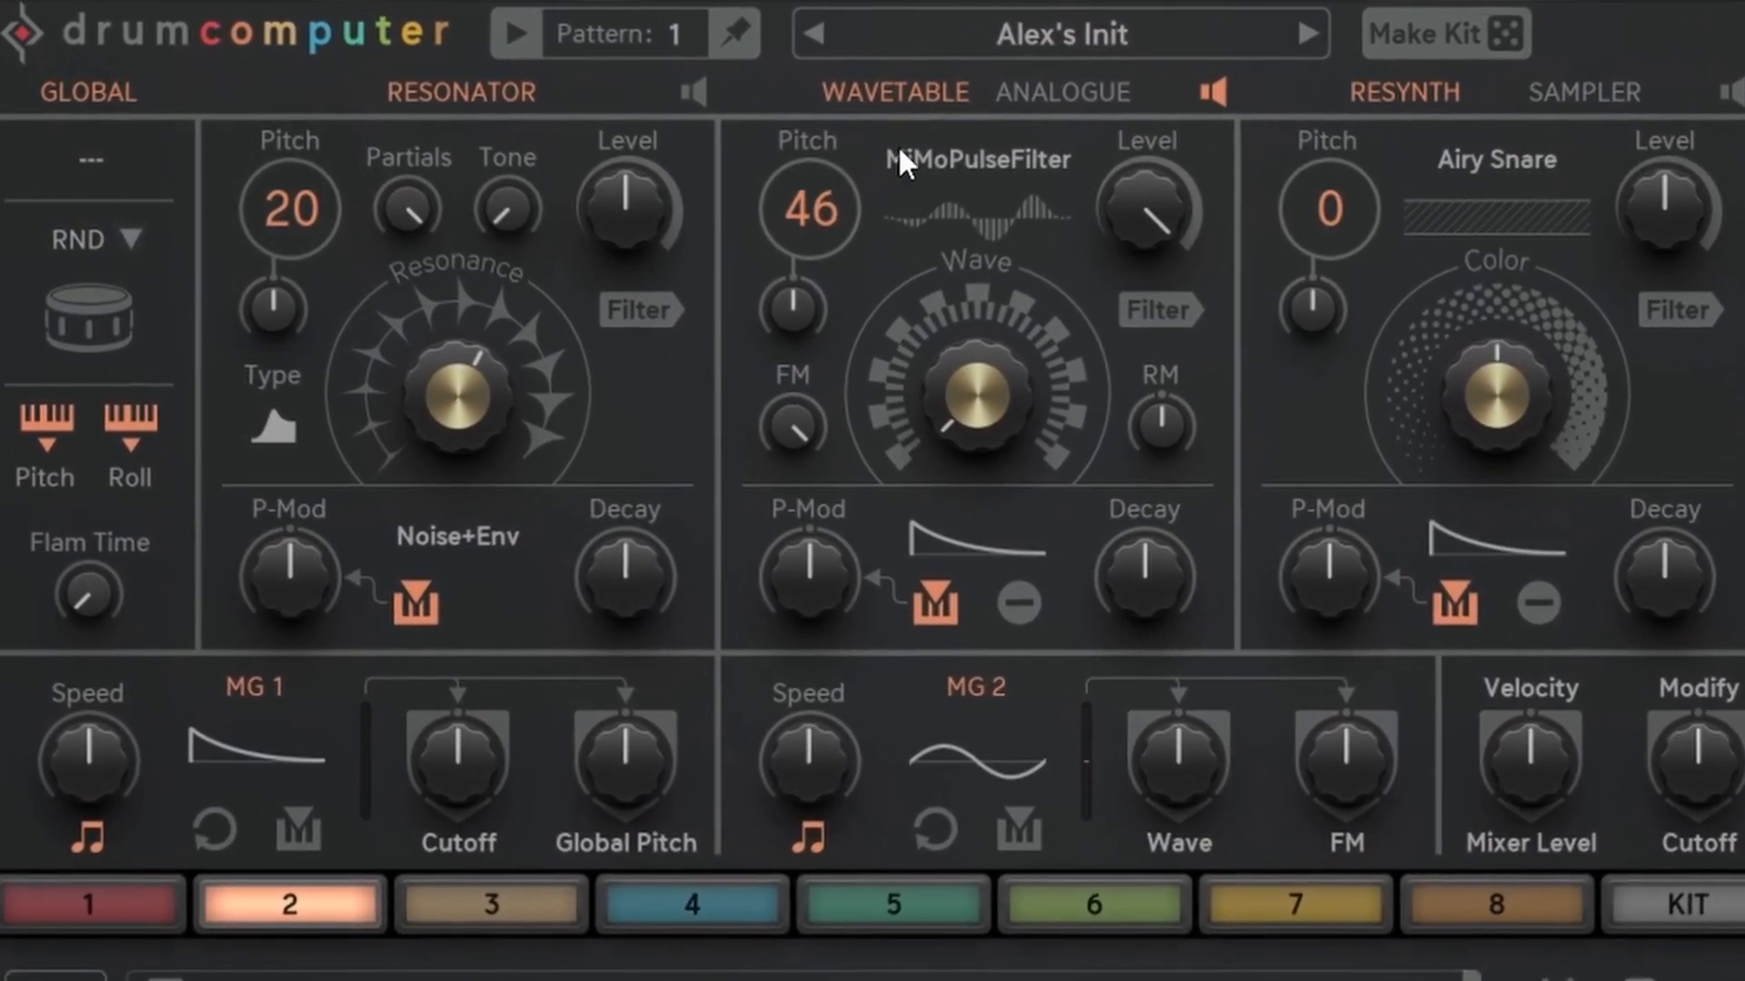
left_click(509, 552)
left_click(529, 600)
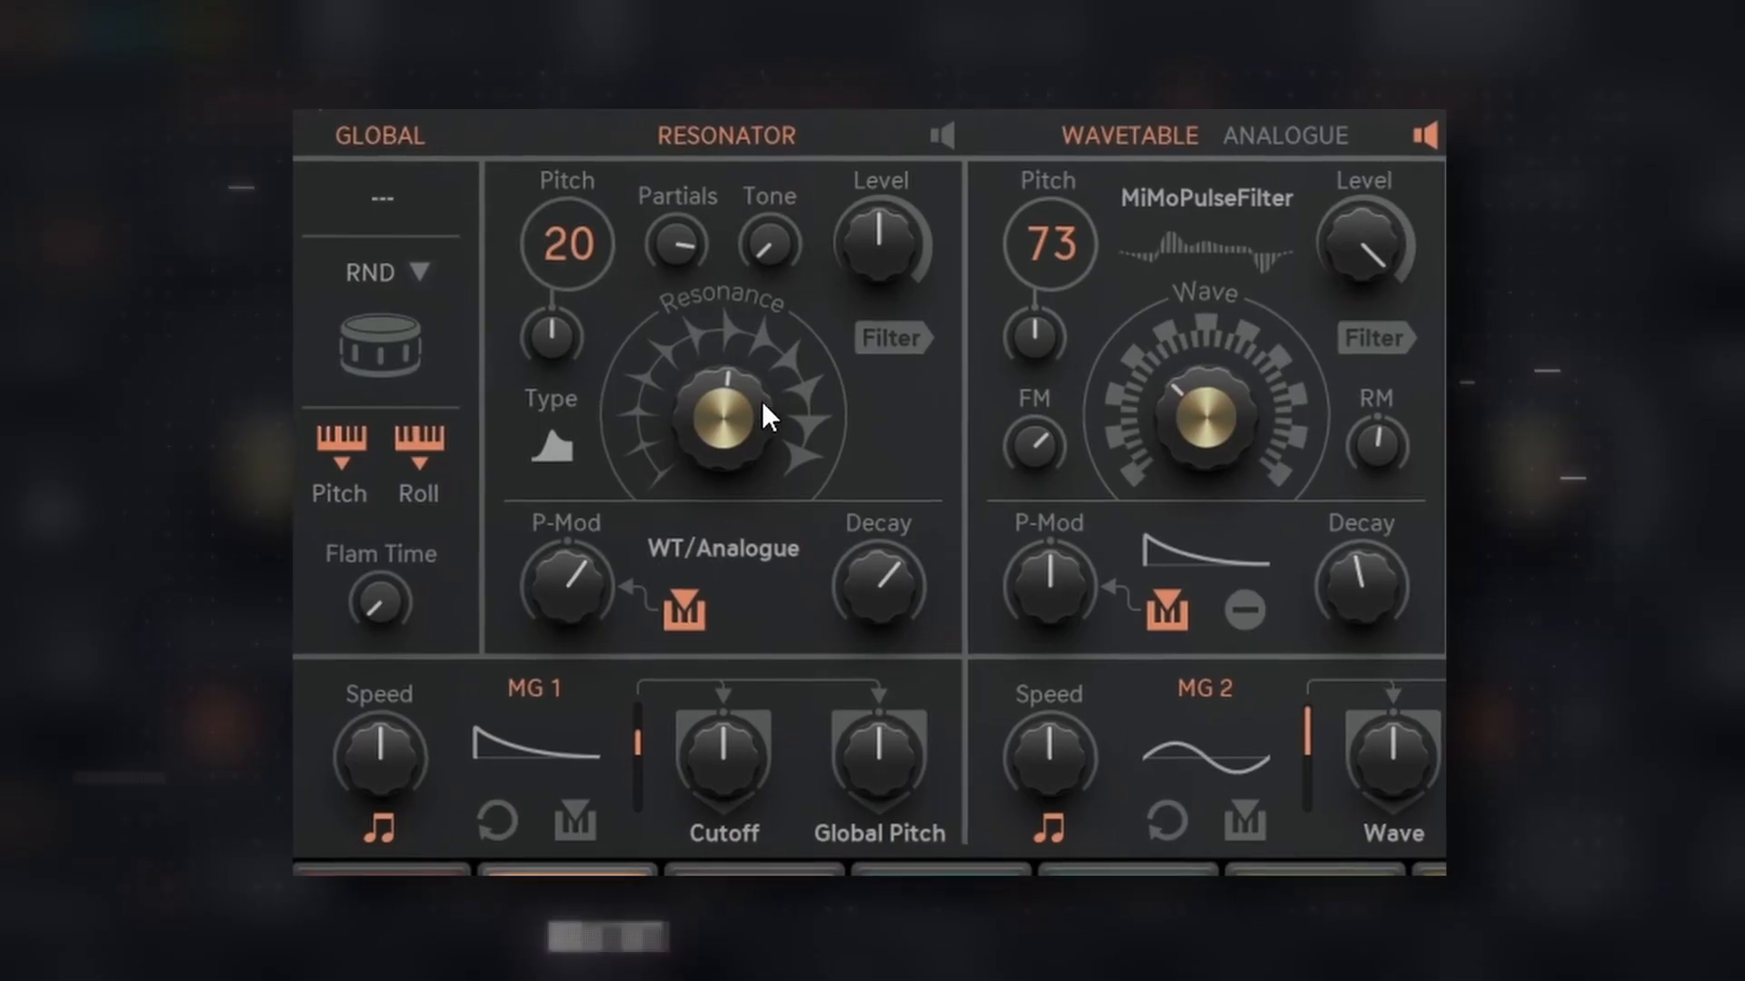
- Raise the channel 2 resonator's Resonance and Tone, and reduce its Partials to the middle
left_click_drag(762, 401, 765, 329)
left_click_drag(793, 238, 800, 128)
left_click_drag(684, 228, 667, 391)
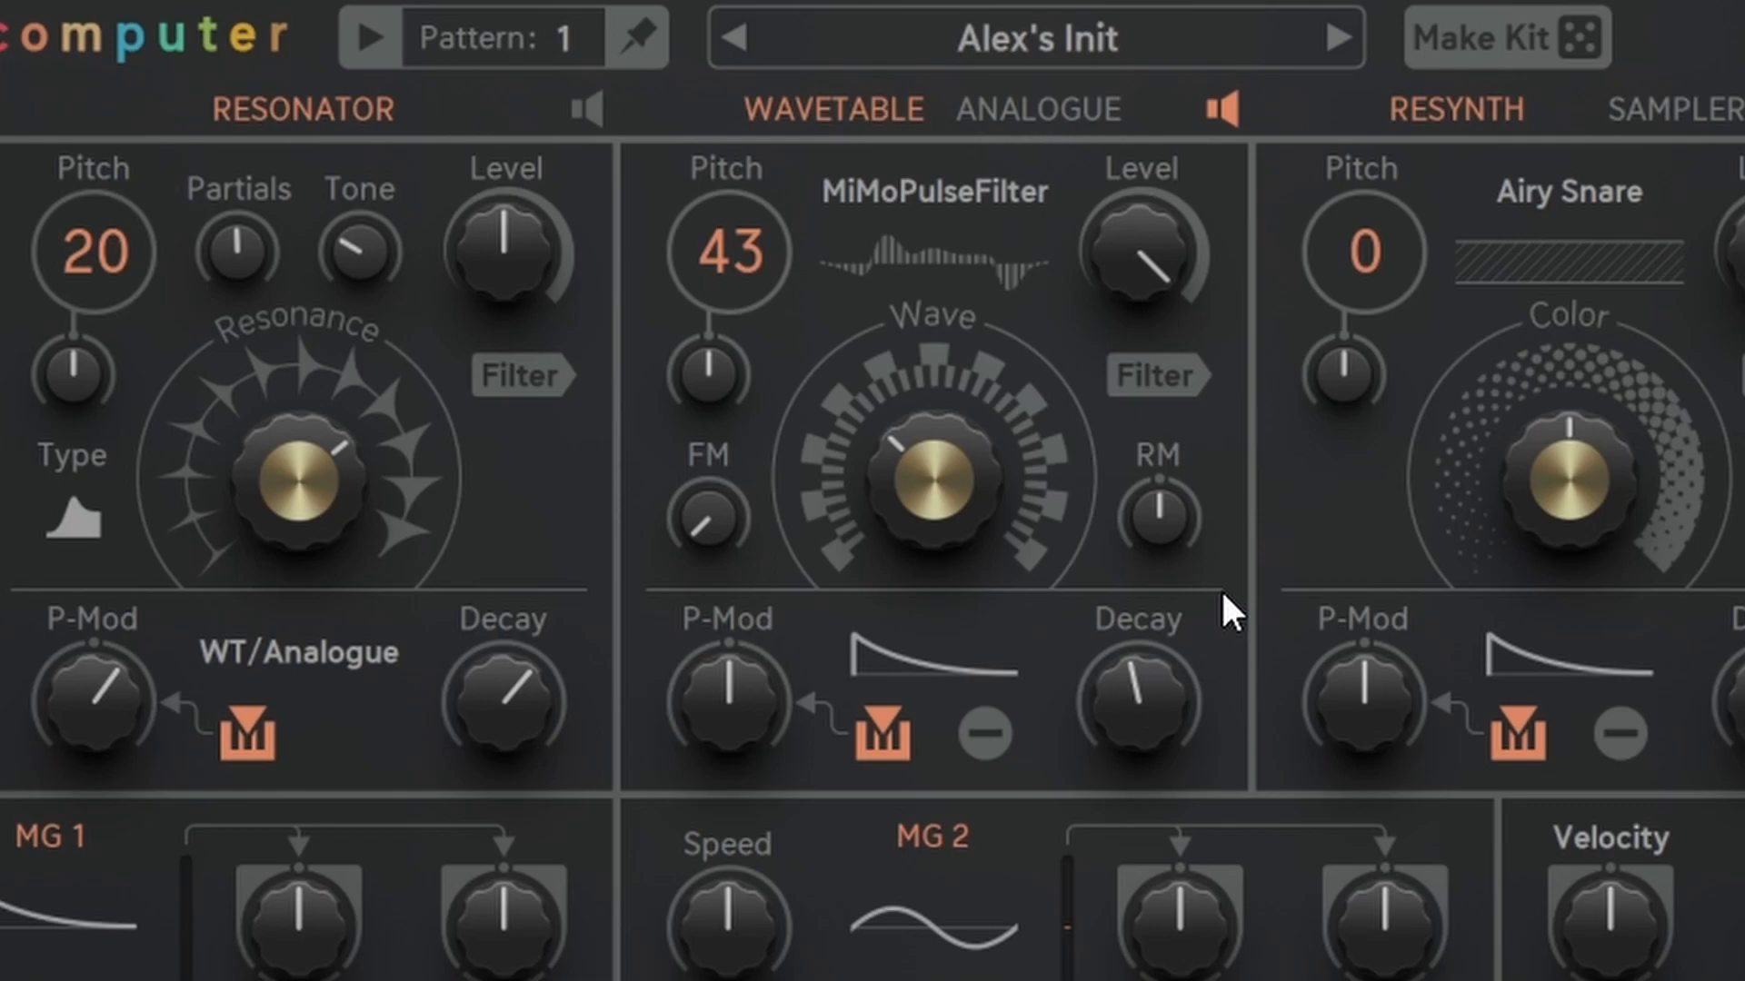
- Raise the RM amount of the MiMoPulseFilter wavetable oscillator
left_click_drag(1205, 409, 1205, 406)
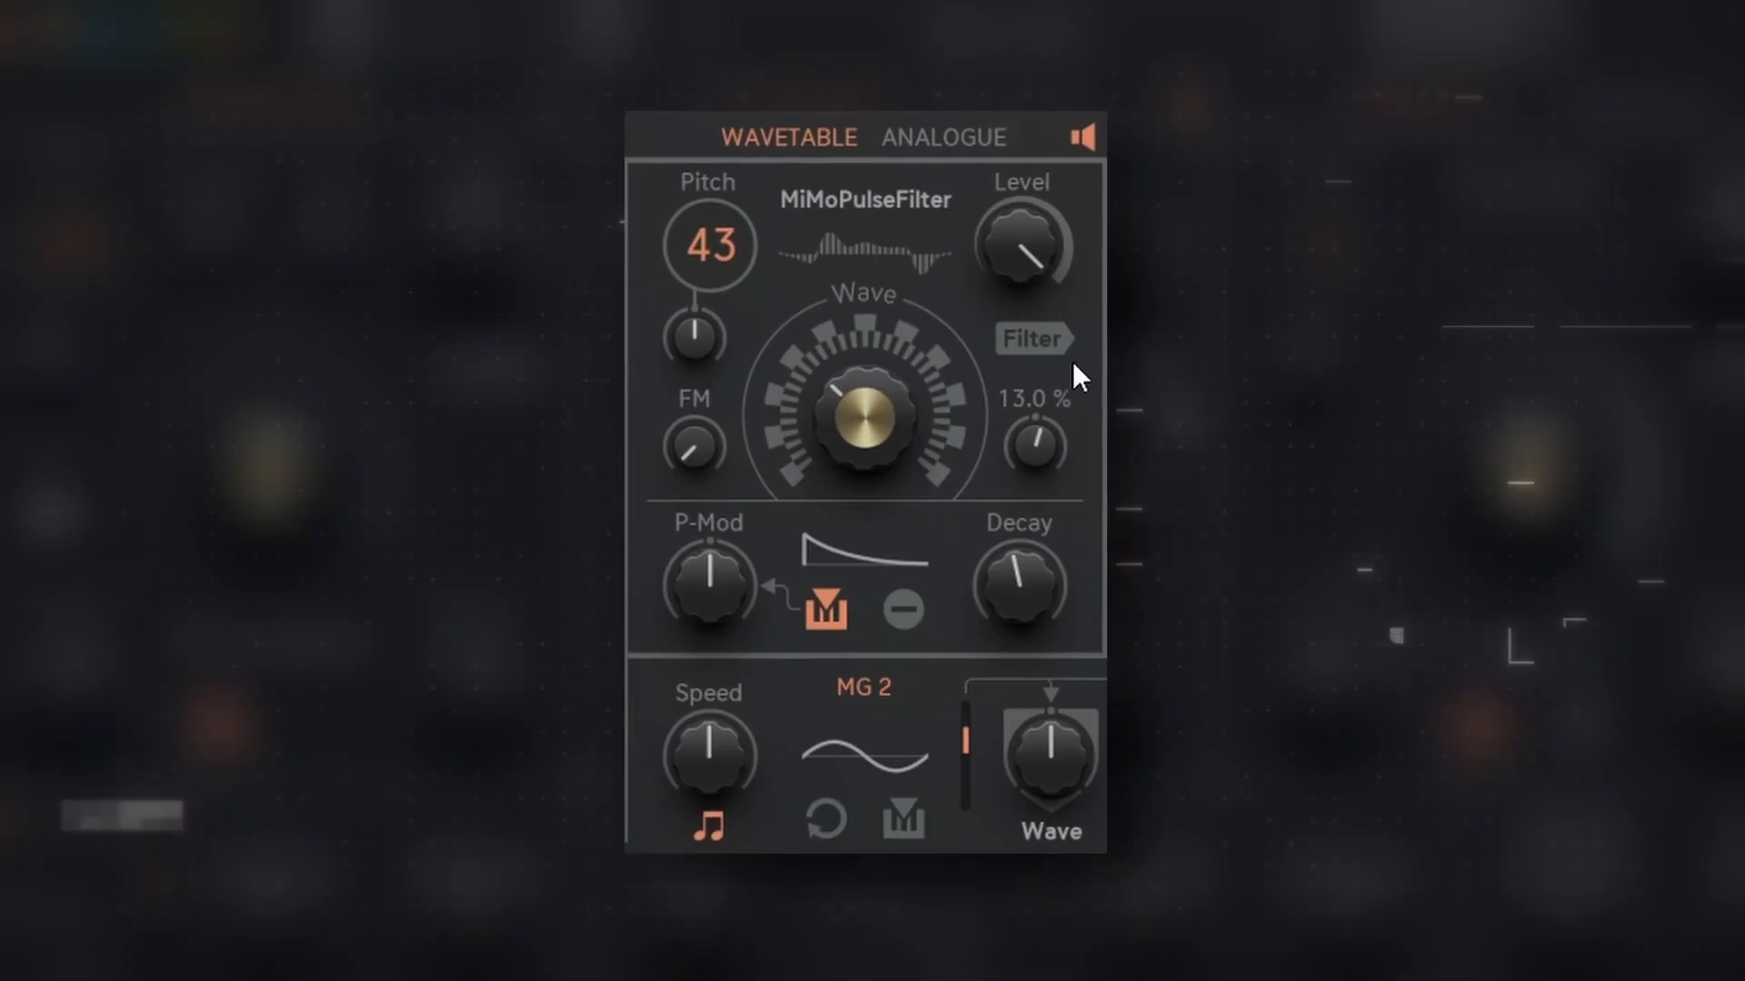
left_click_drag(1073, 362, 1118, 167)
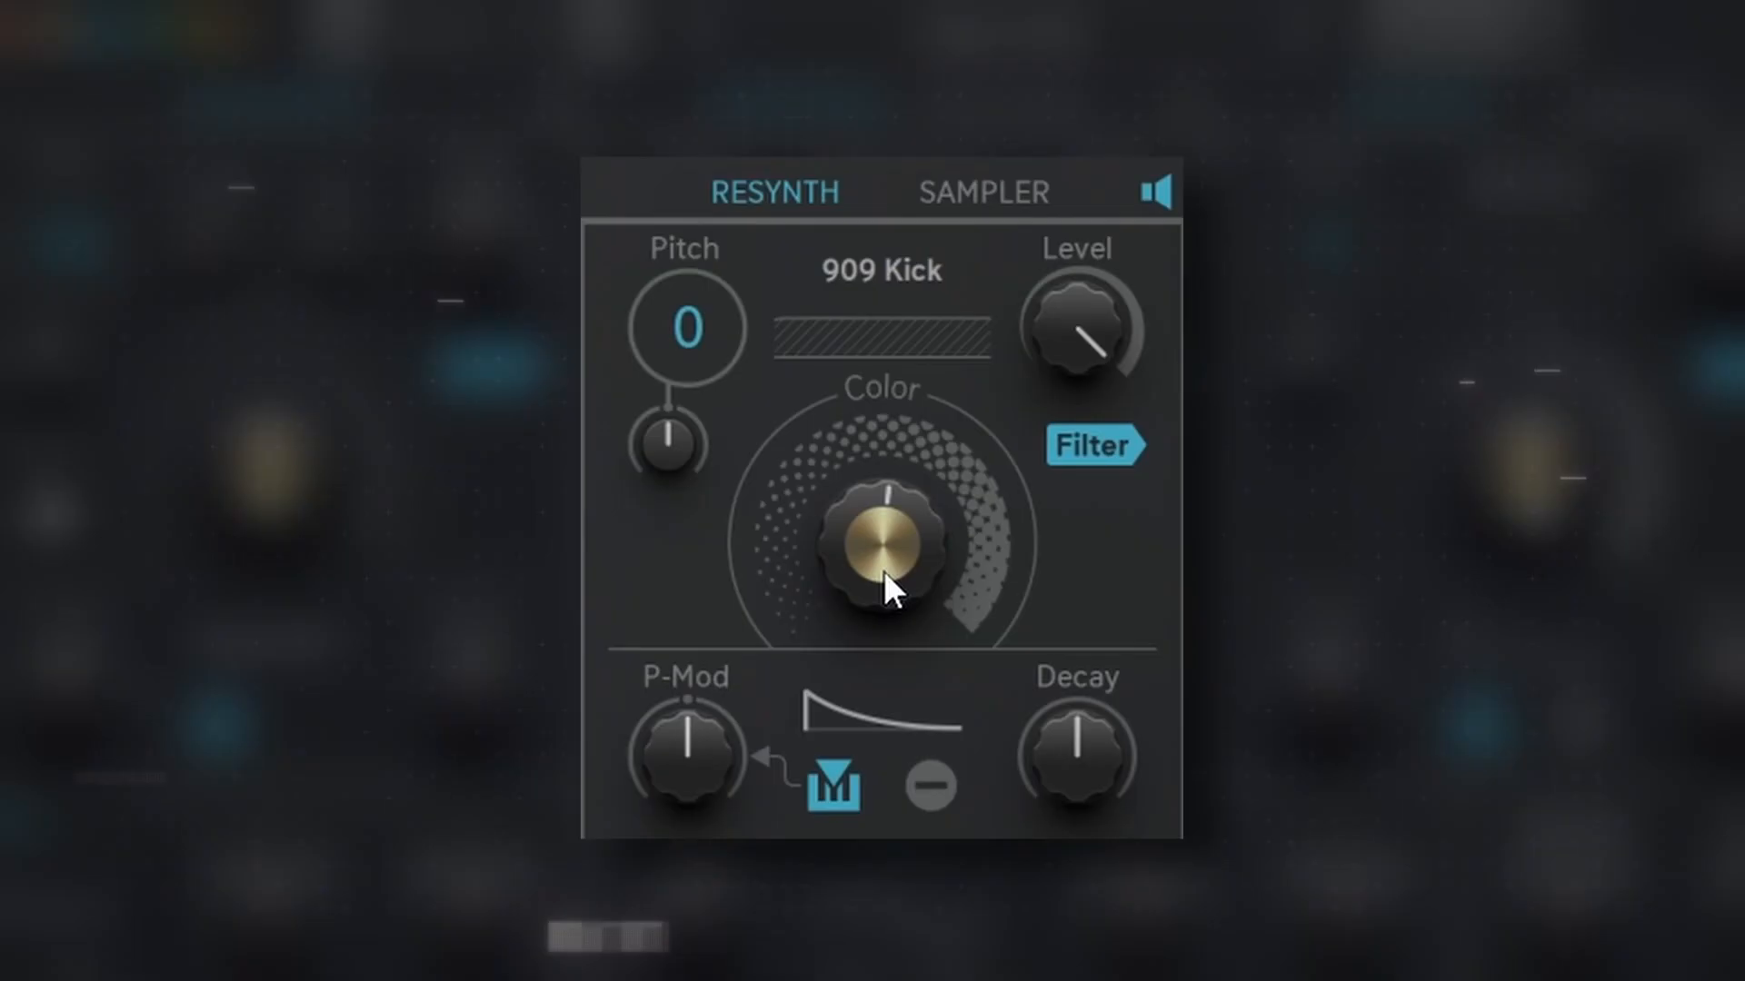
- Adjust the Color of the 909 Kick resynth, and the Level, Loop and Decay of the SD_EMPRESS_ki sample
left_click_drag(885, 574, 948, 660)
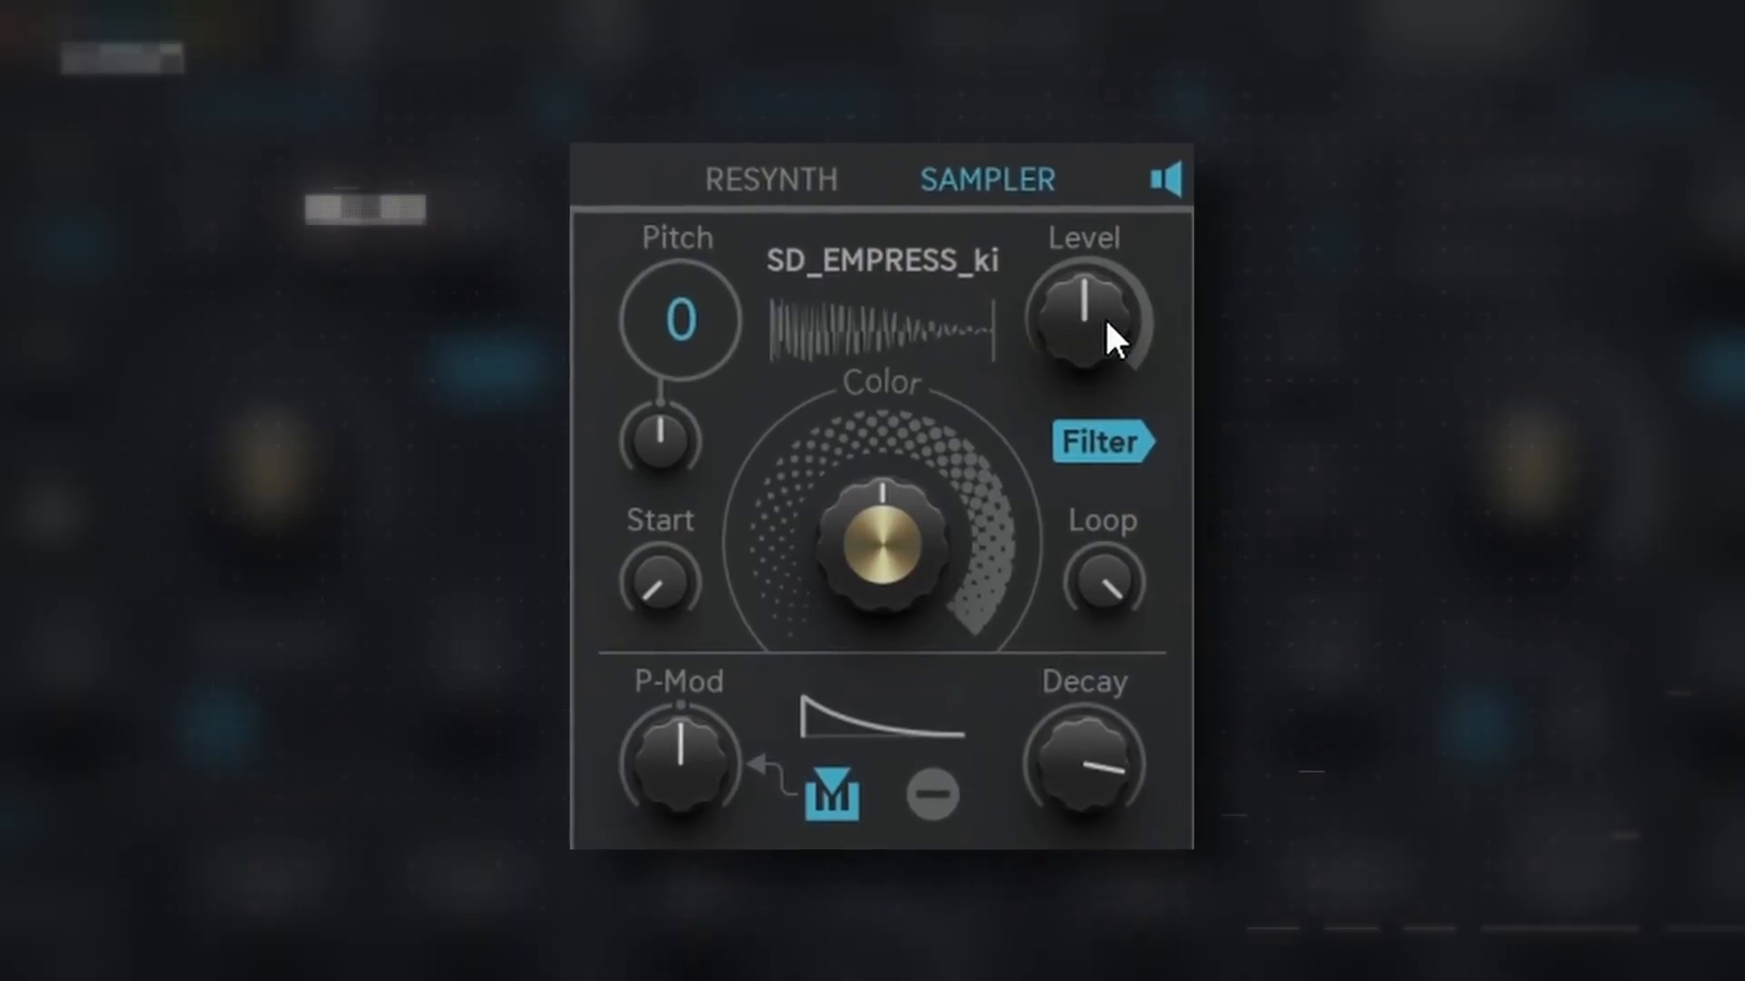
left_click_drag(1106, 322, 1106, 228)
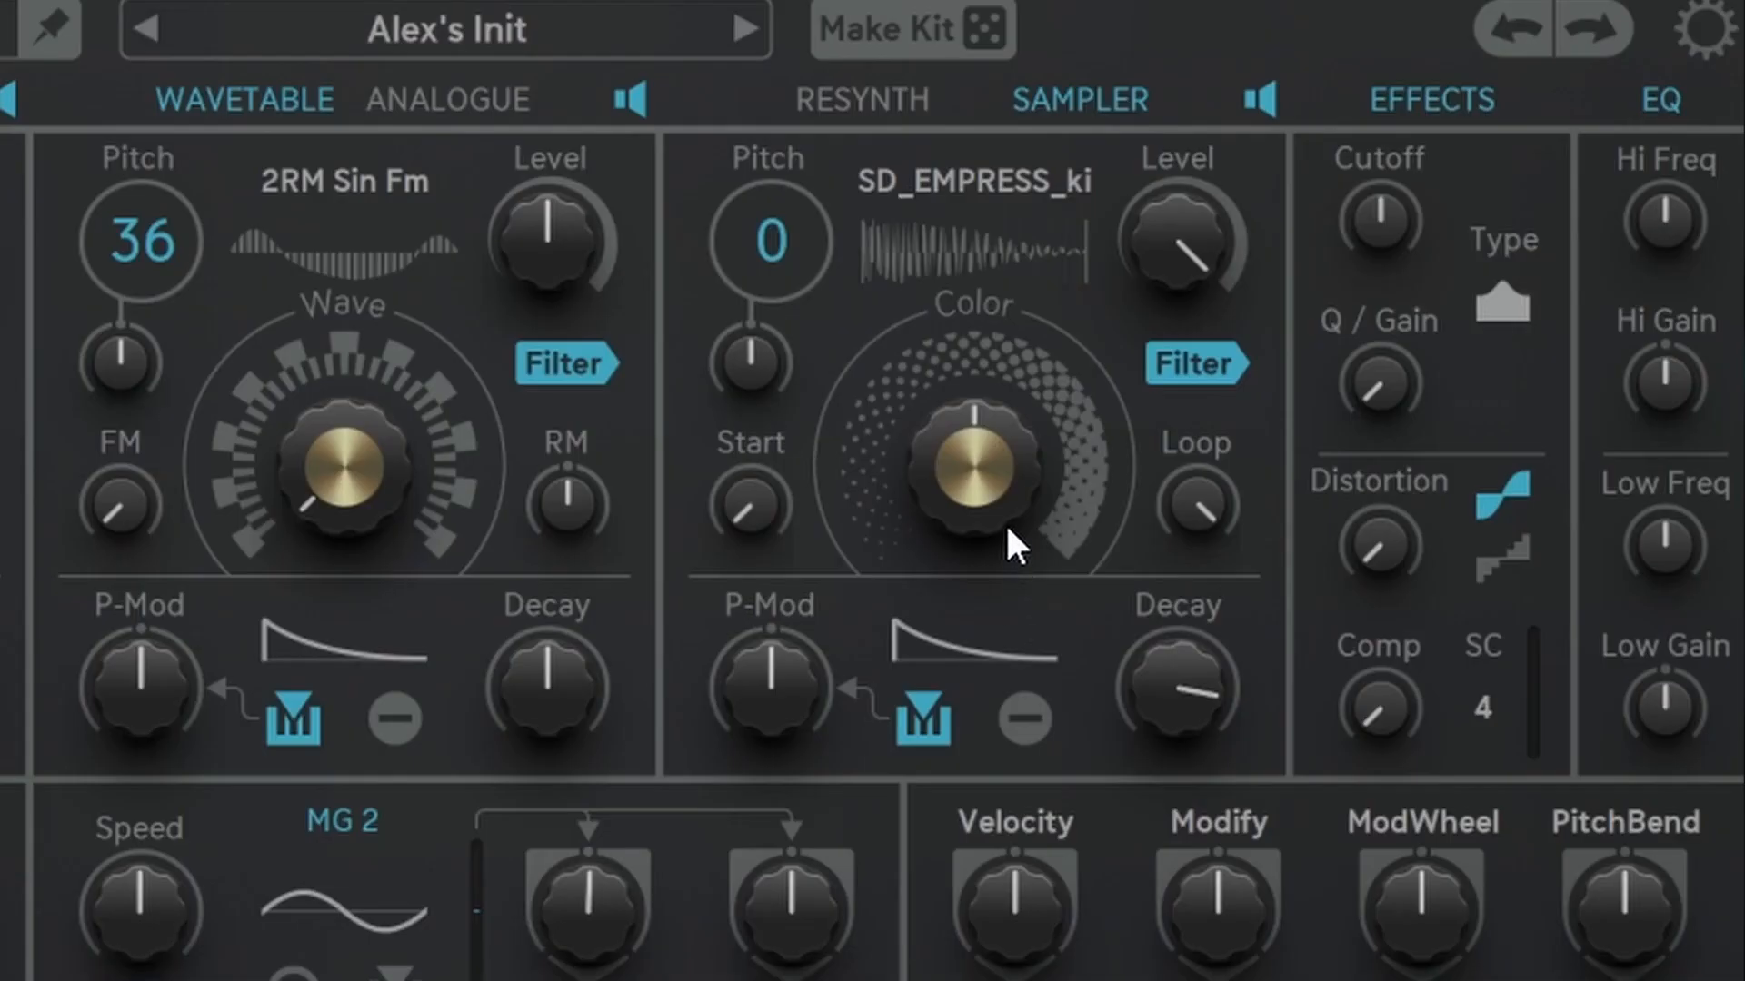
left_click_drag(1007, 527, 1055, 521)
left_click_drag(1199, 525, 1290, 227)
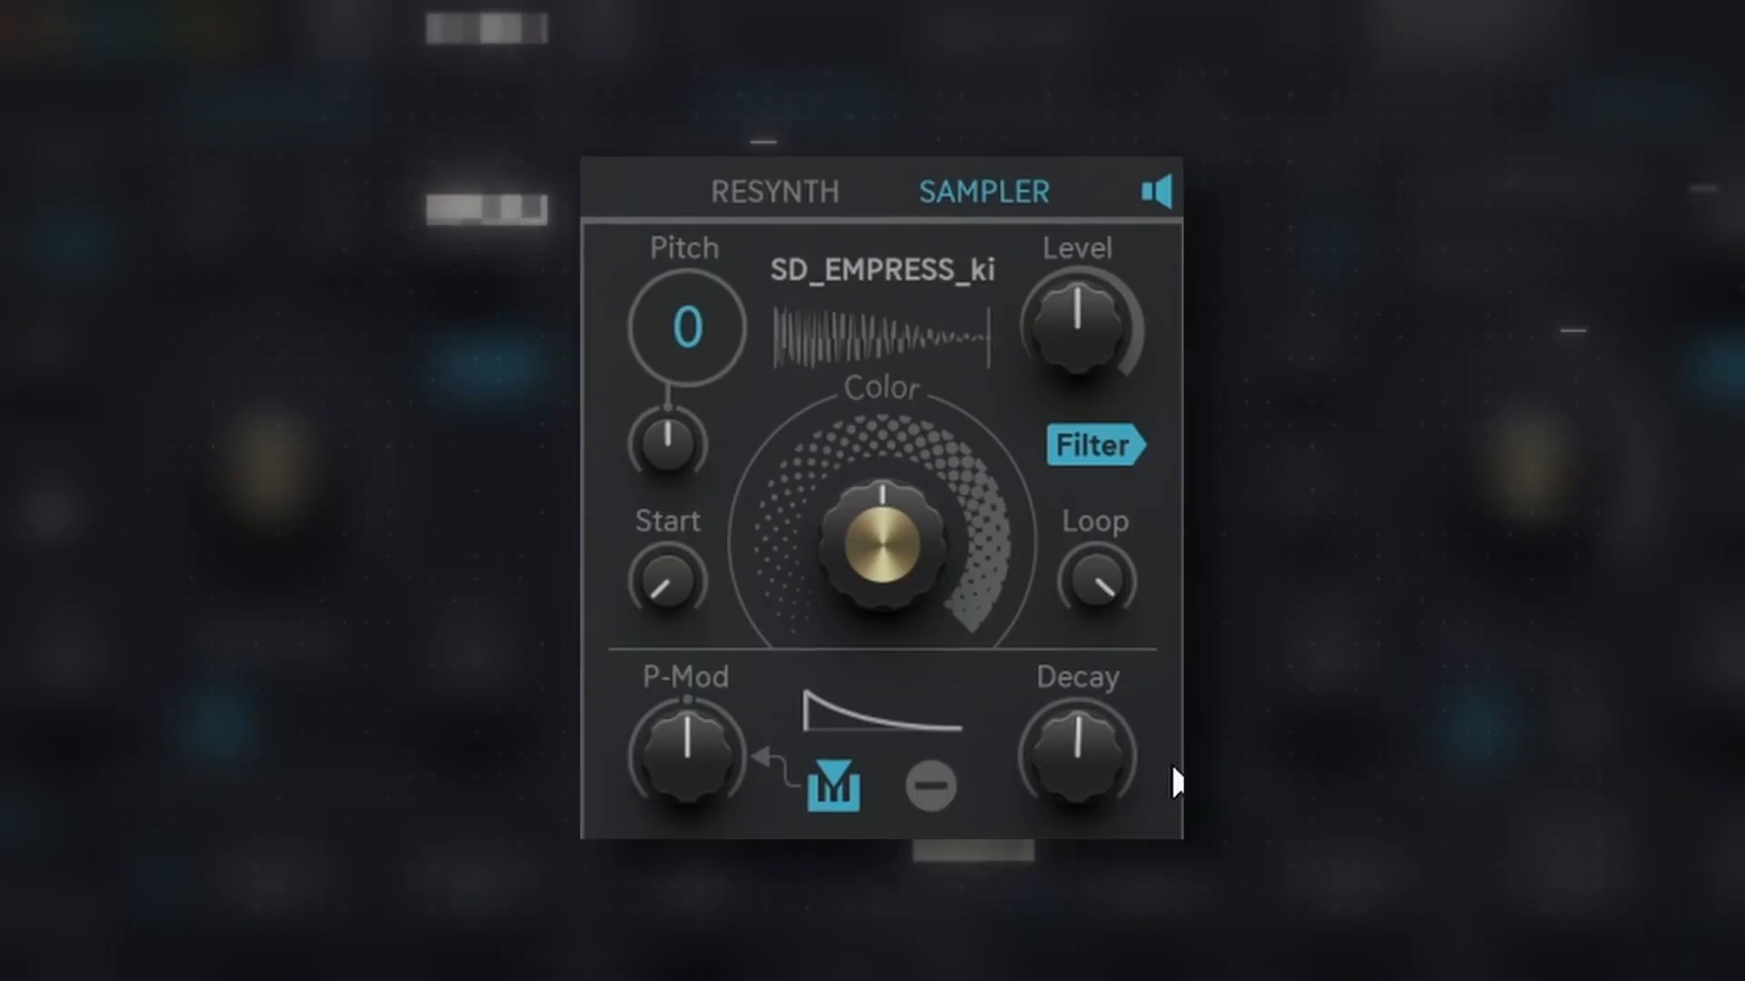
left_click_drag(1091, 825, 1091, 627)
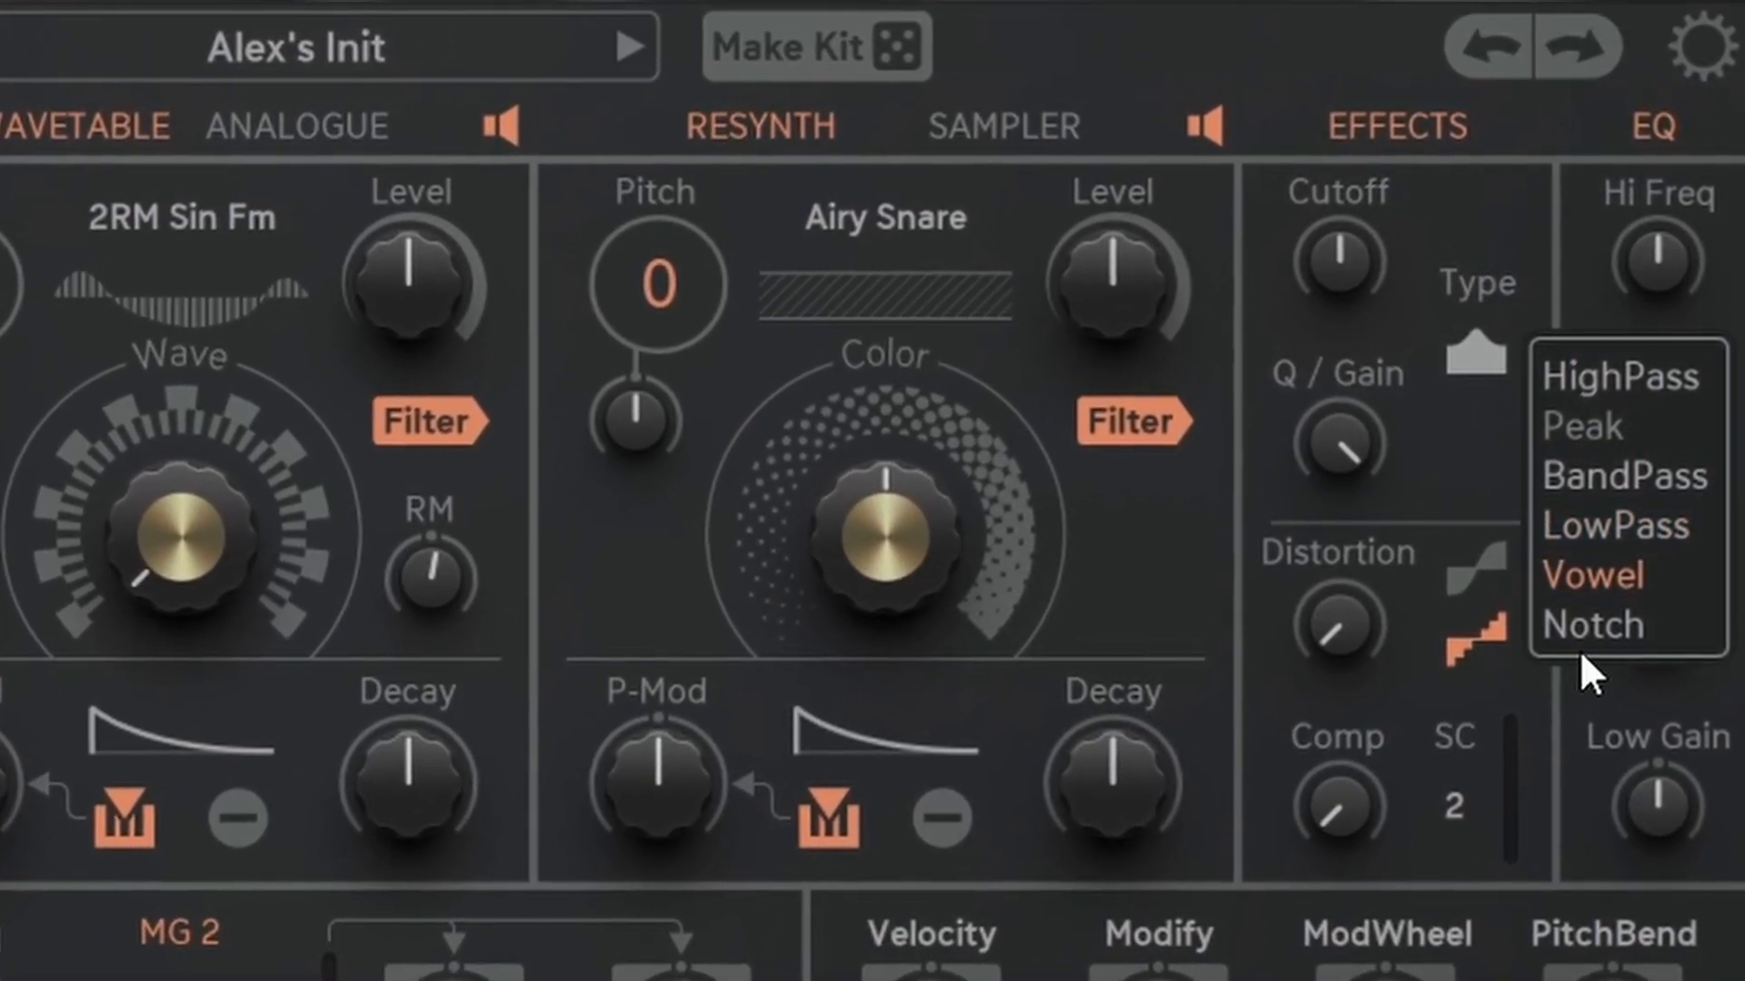
- Set the effects filter type to Vowel and switch the distortion to its stepped mode
left_click(1606, 590)
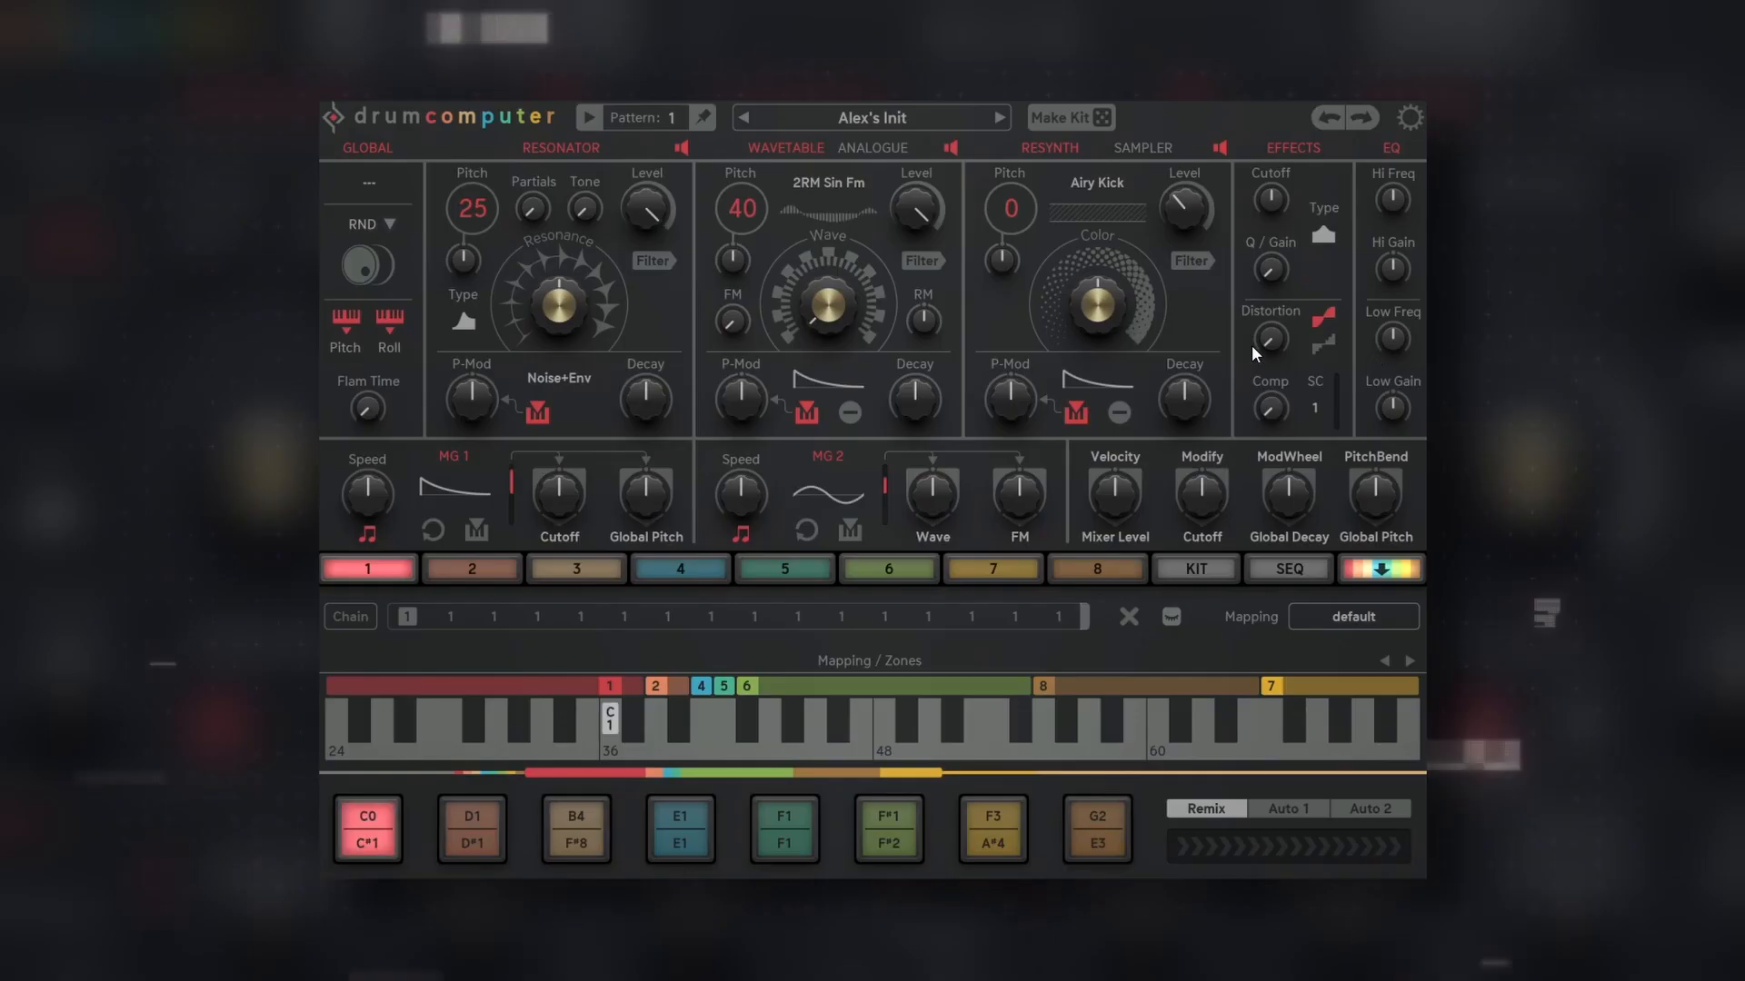
left_click(1327, 343)
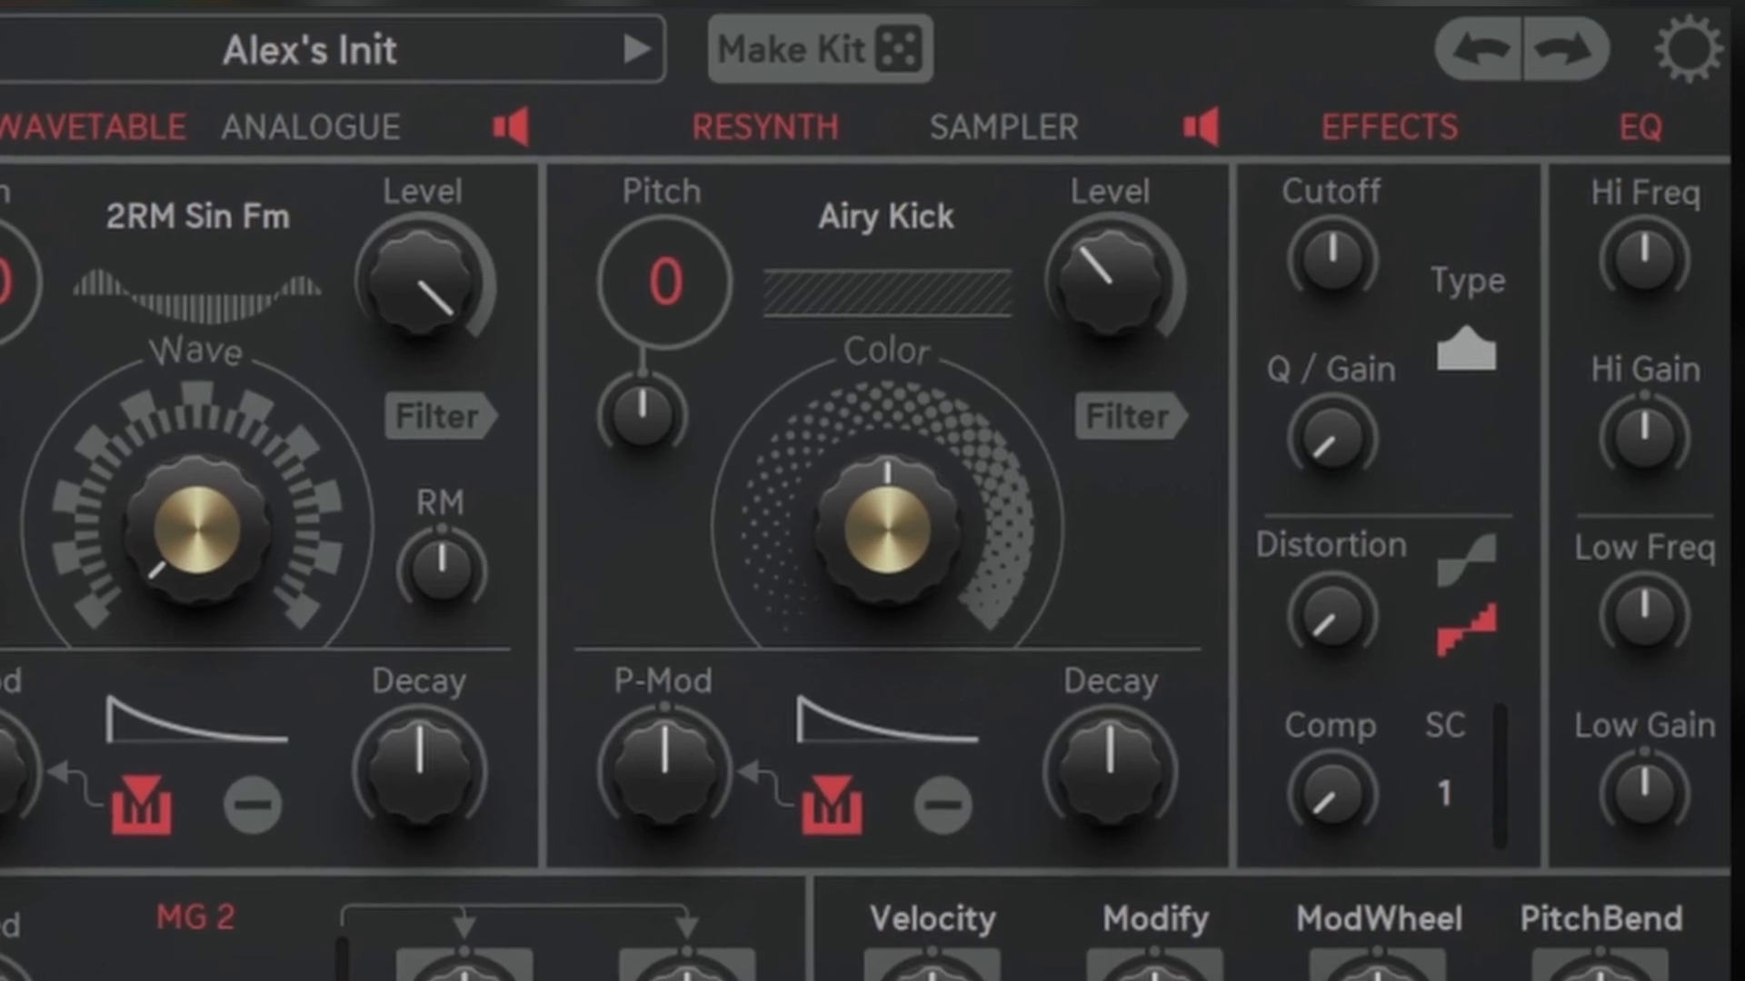
- Adjust the EQ's Hi Freq and Hi Gain, raise the Low Freq, and lower the Low Gain
mouse_move(1649, 262)
left_mouse_down()
mouse_move(1637, 821)
mouse_move(1653, 292)
left_mouse_up()
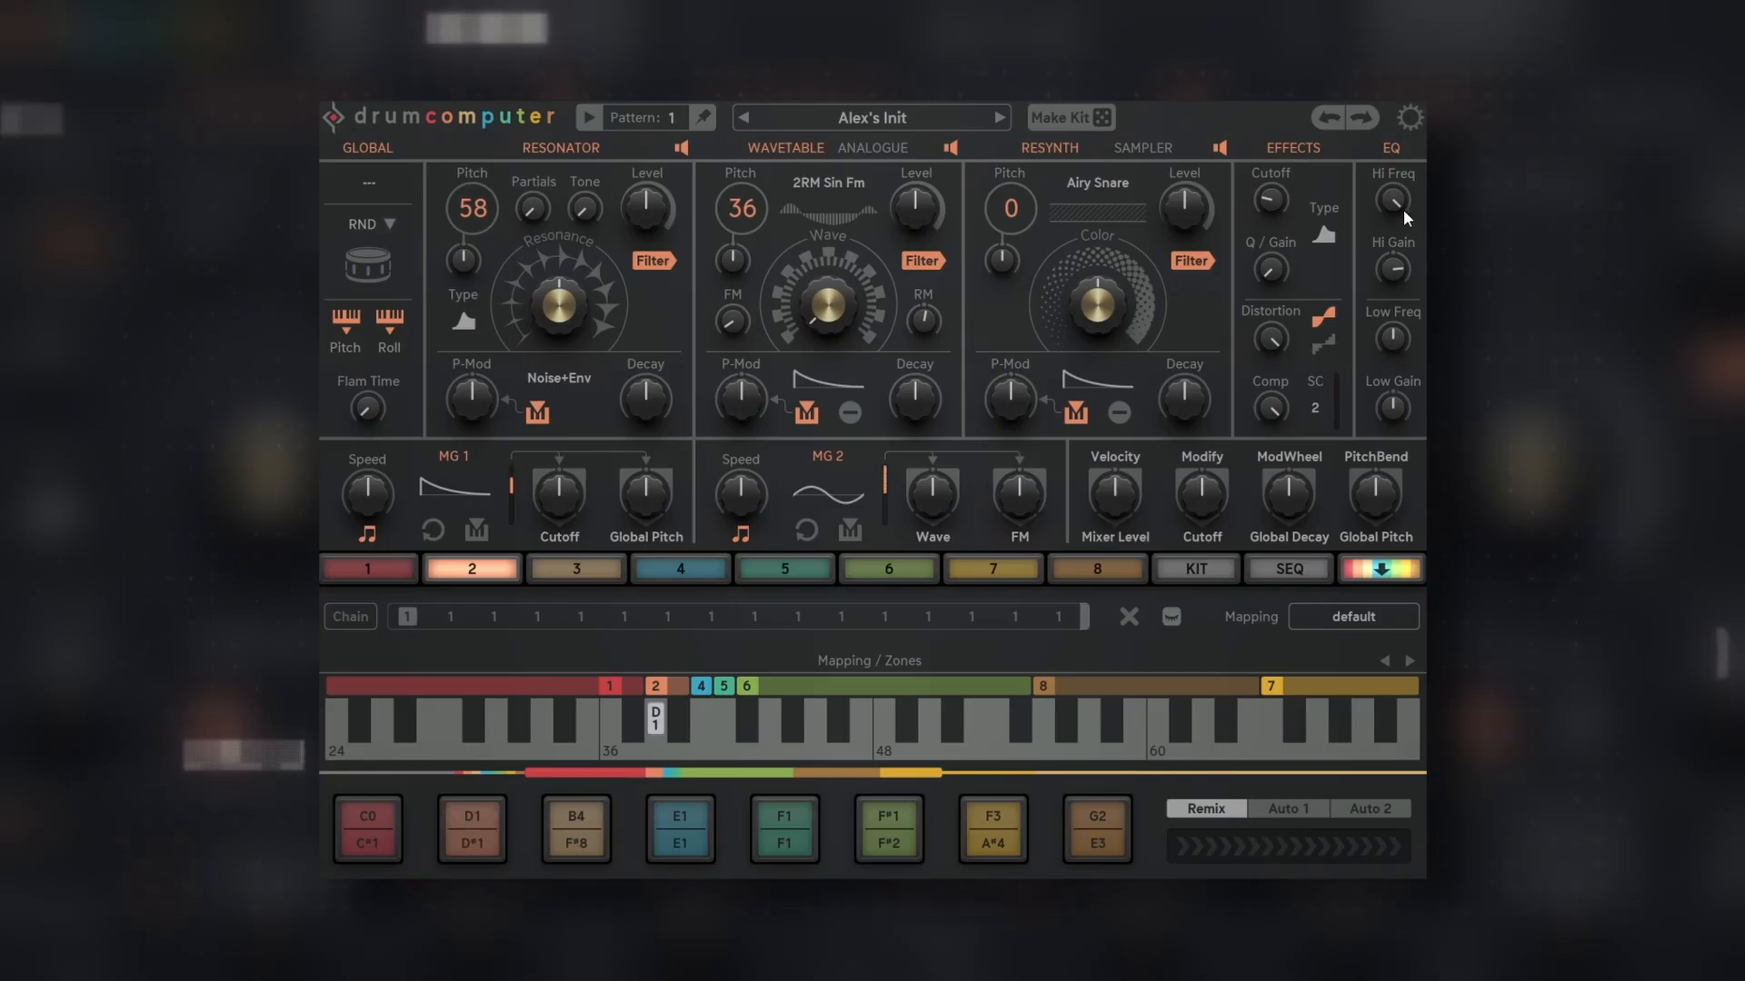
left_click_drag(1640, 463, 1574, 980)
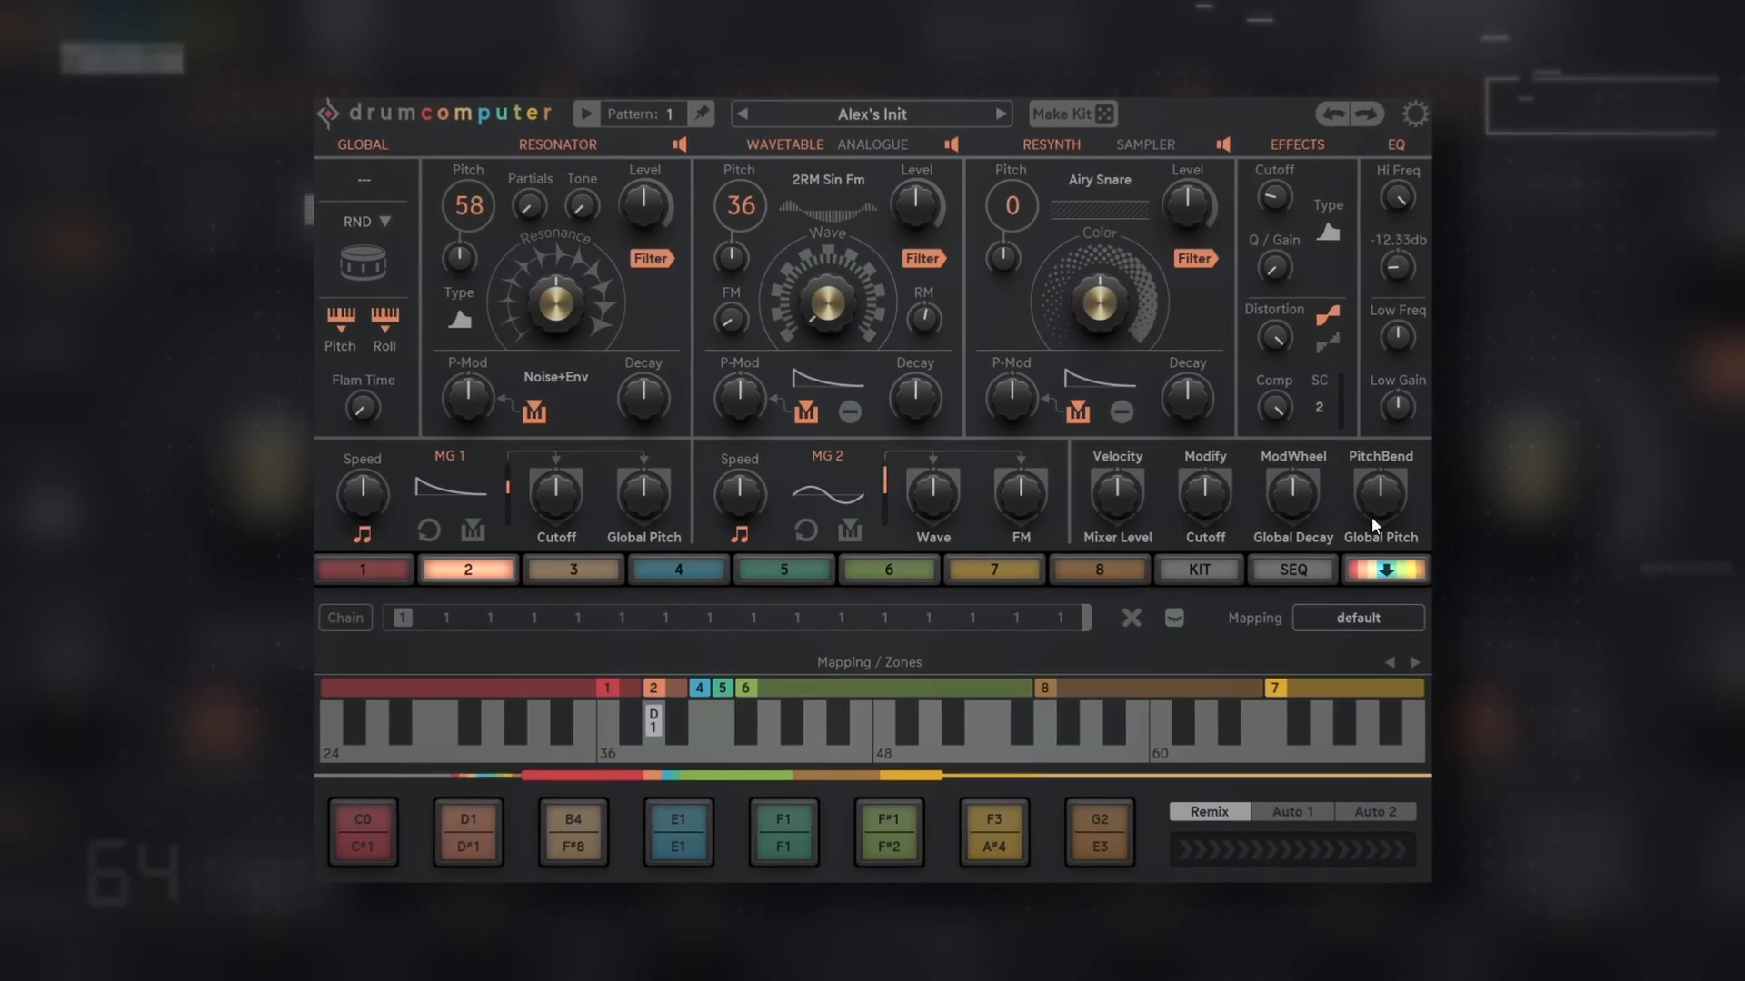
left_click_drag(1371, 516, 1372, 586)
left_click_drag(1407, 339, 1408, 218)
left_click_drag(1401, 407, 1408, 514)
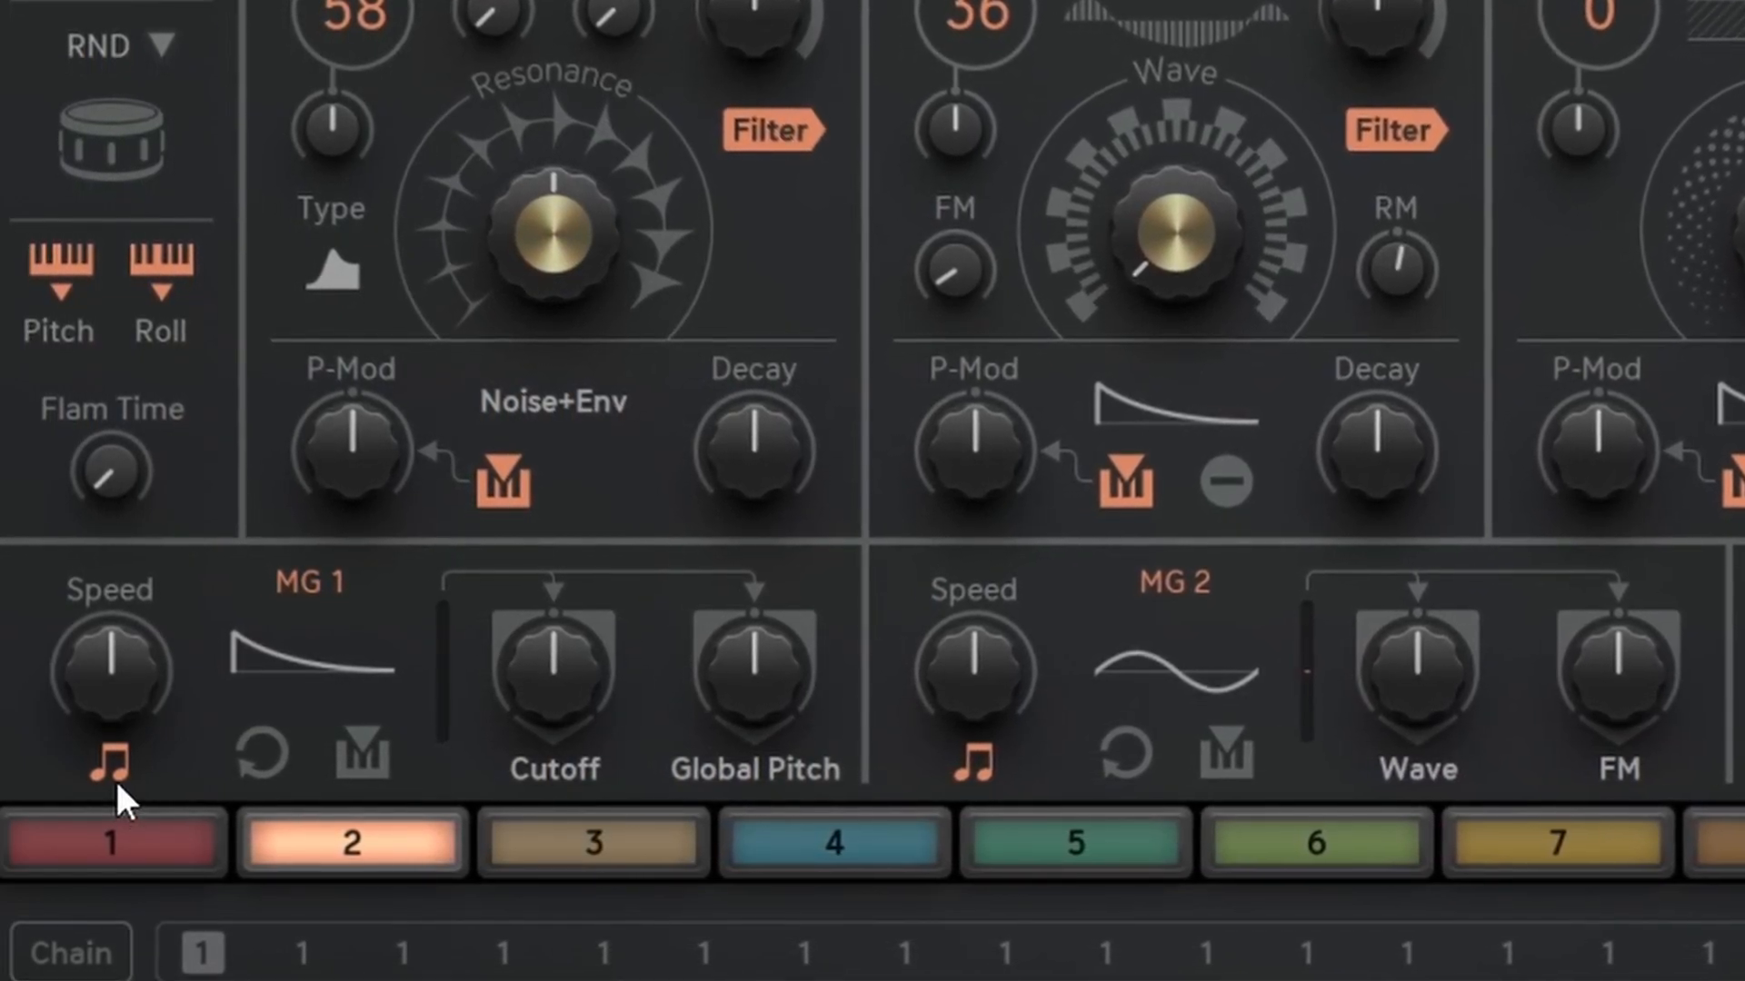
- Toggle the loop and retrigger switches of MG 1 on channel 1, and adjust MG 2's modulation amount for Global Pitch
left_click(184, 852)
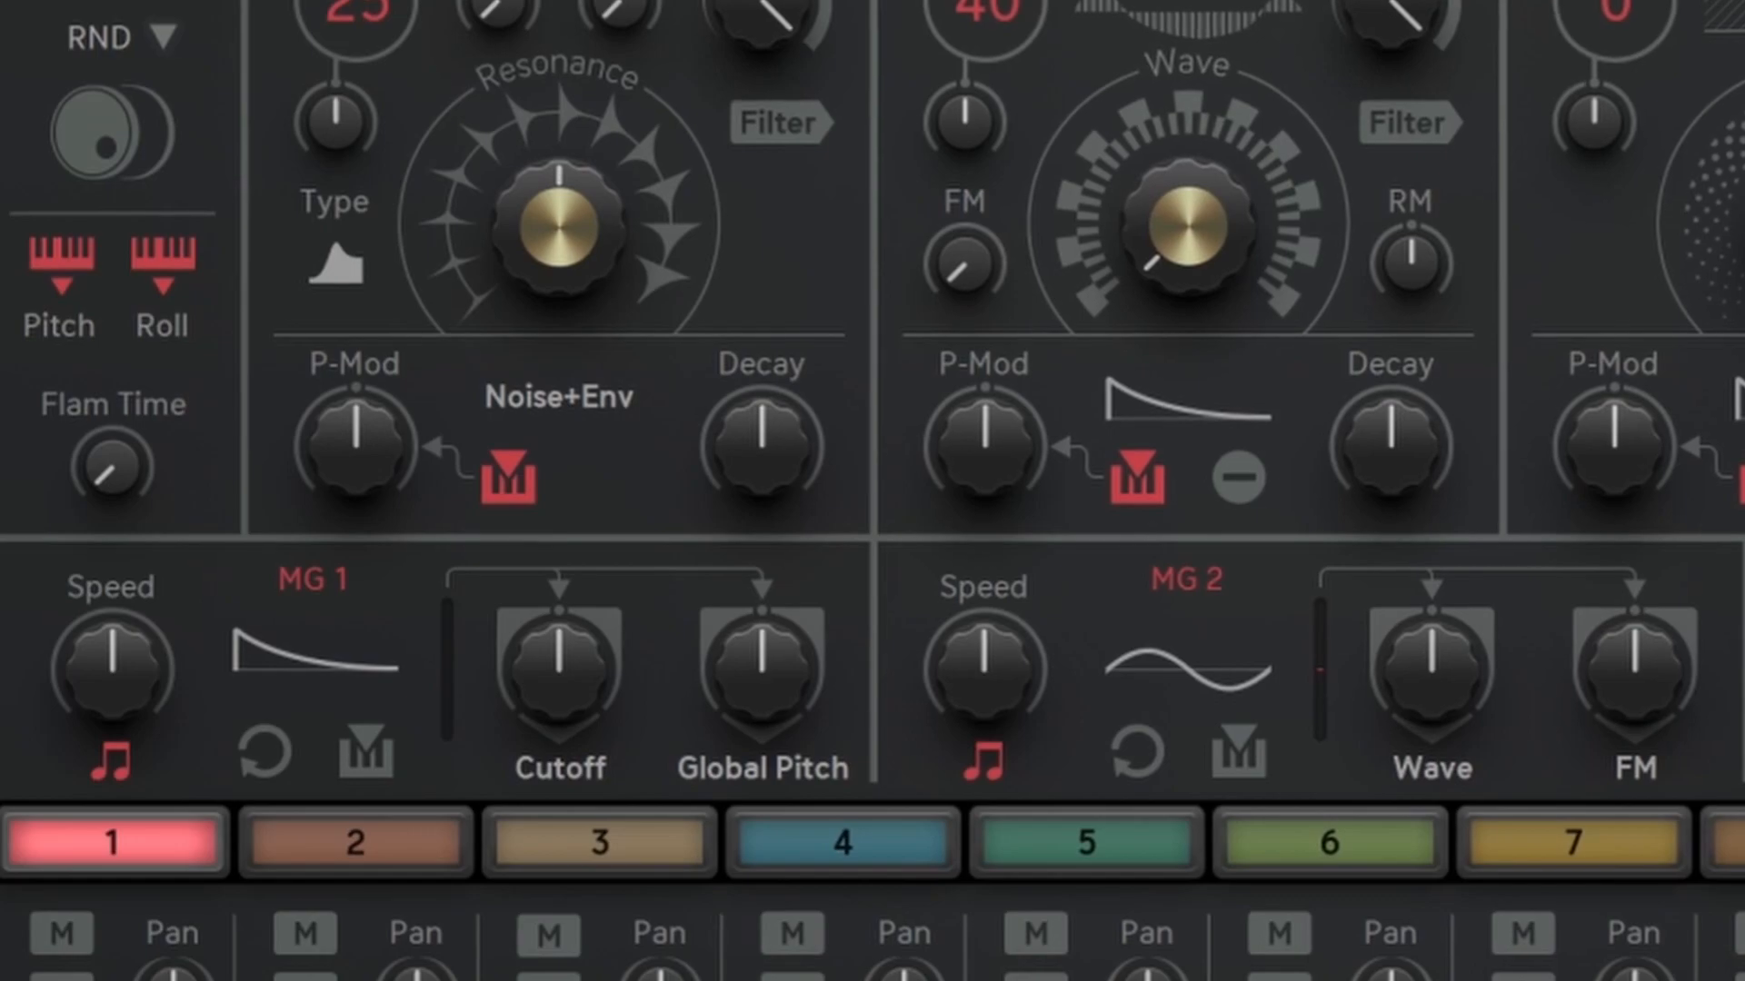
left_click(368, 756)
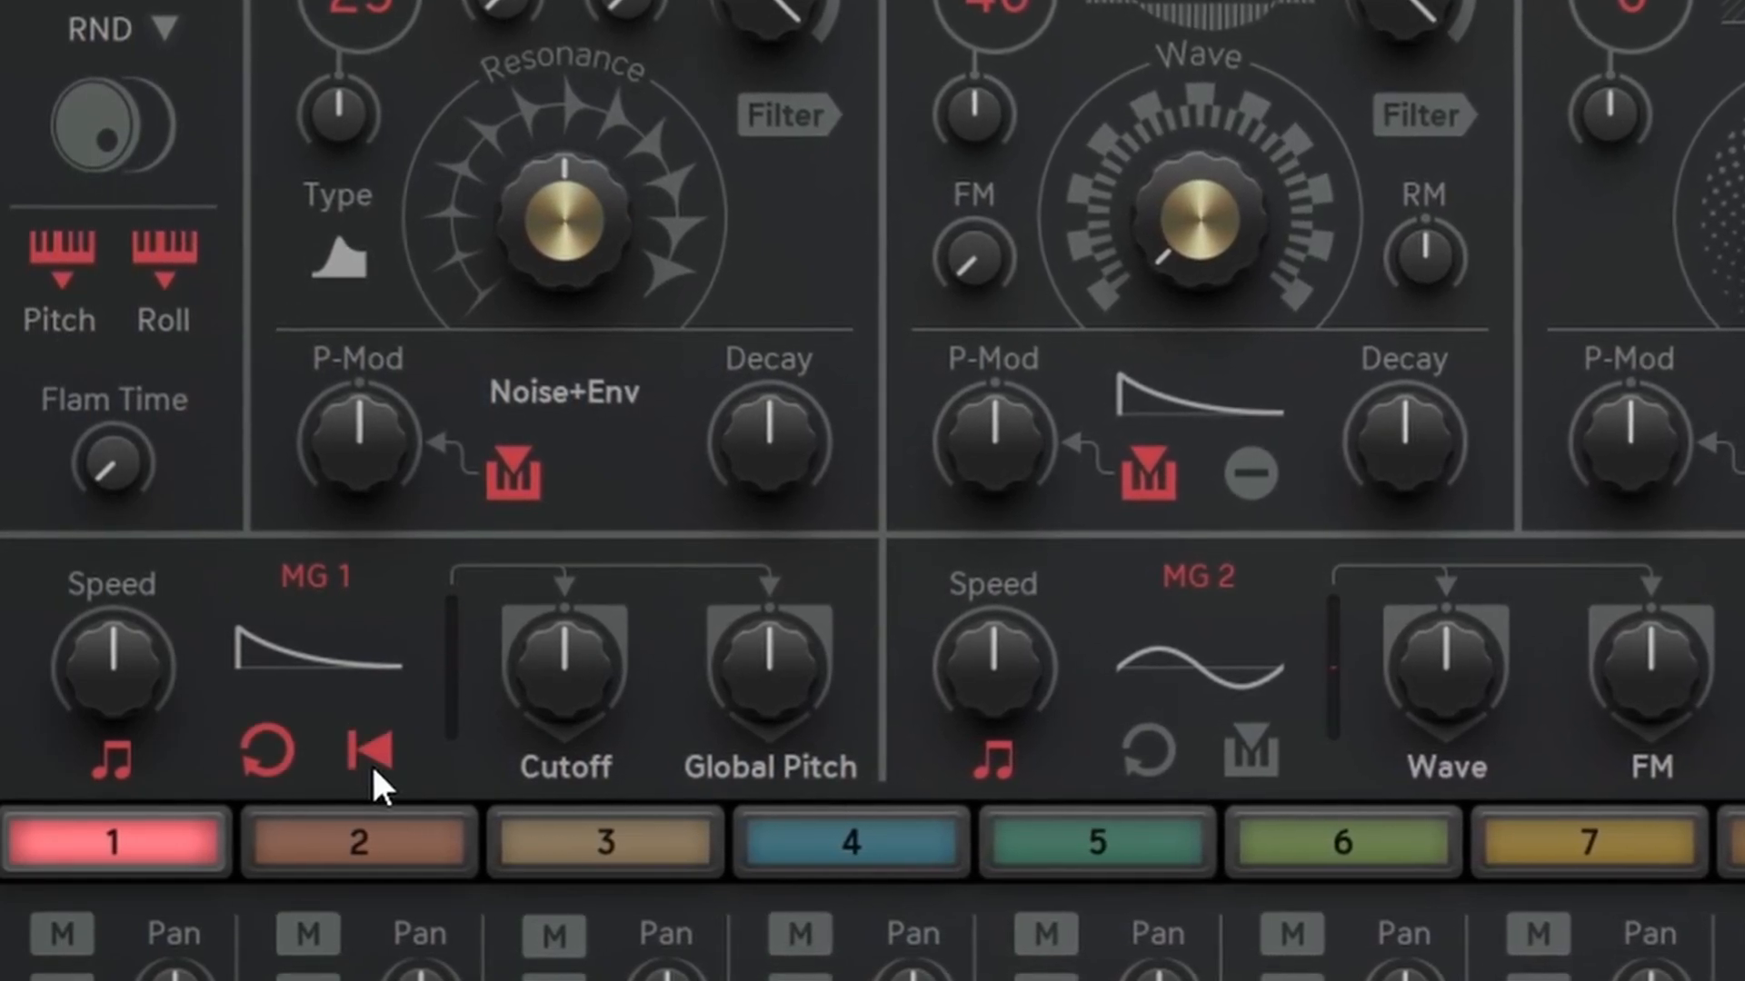
left_click(283, 749)
left_click(382, 754)
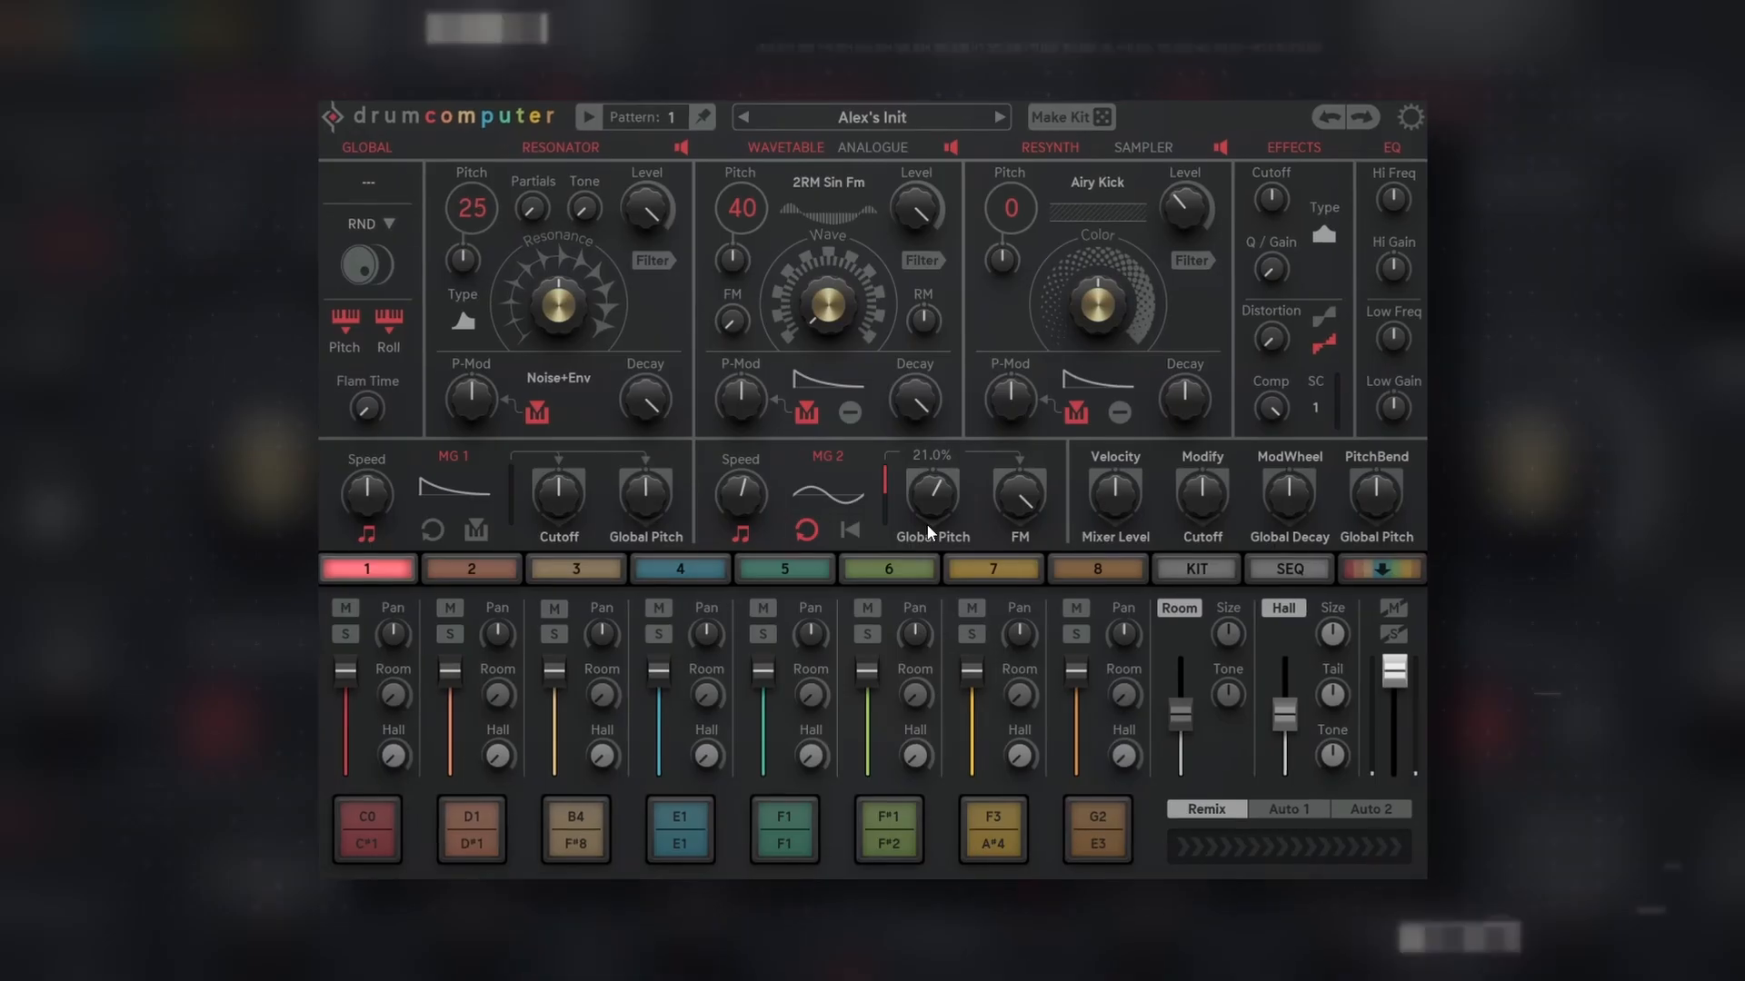
left_click_drag(927, 525, 951, 485)
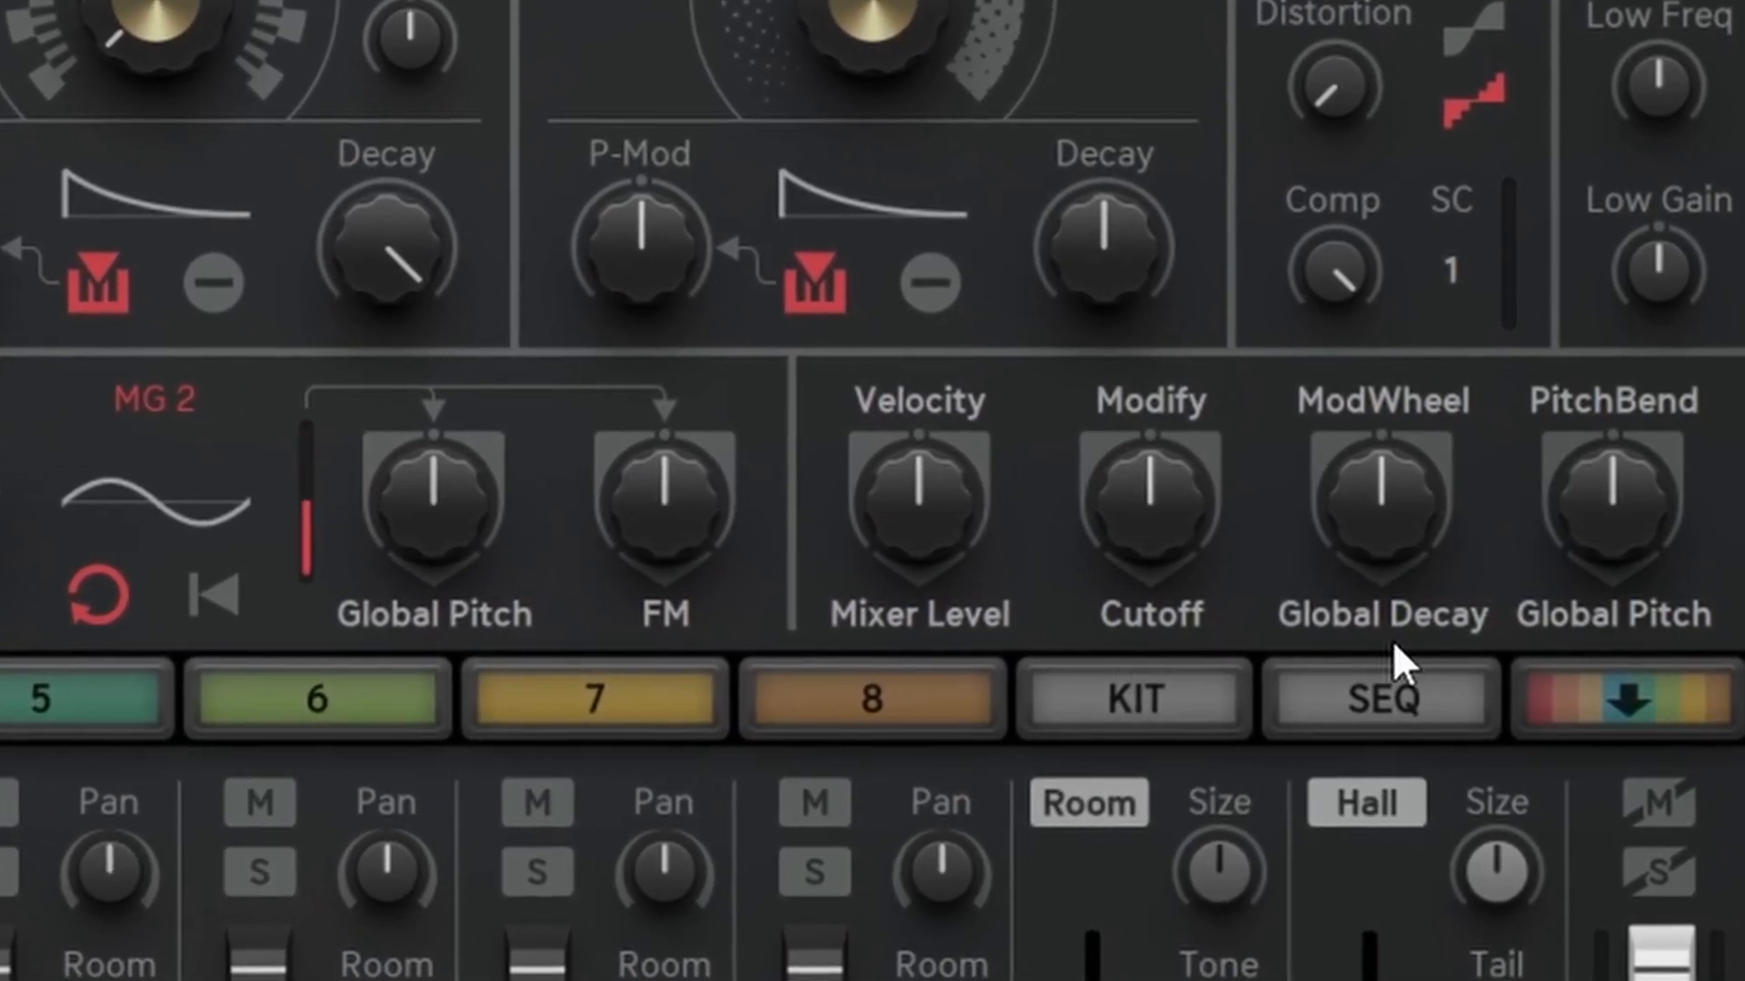
- Assign the Velocity slot to FM and the Modify slot to RM, and open the Modify slot's modulation source list
left_click(1614, 610)
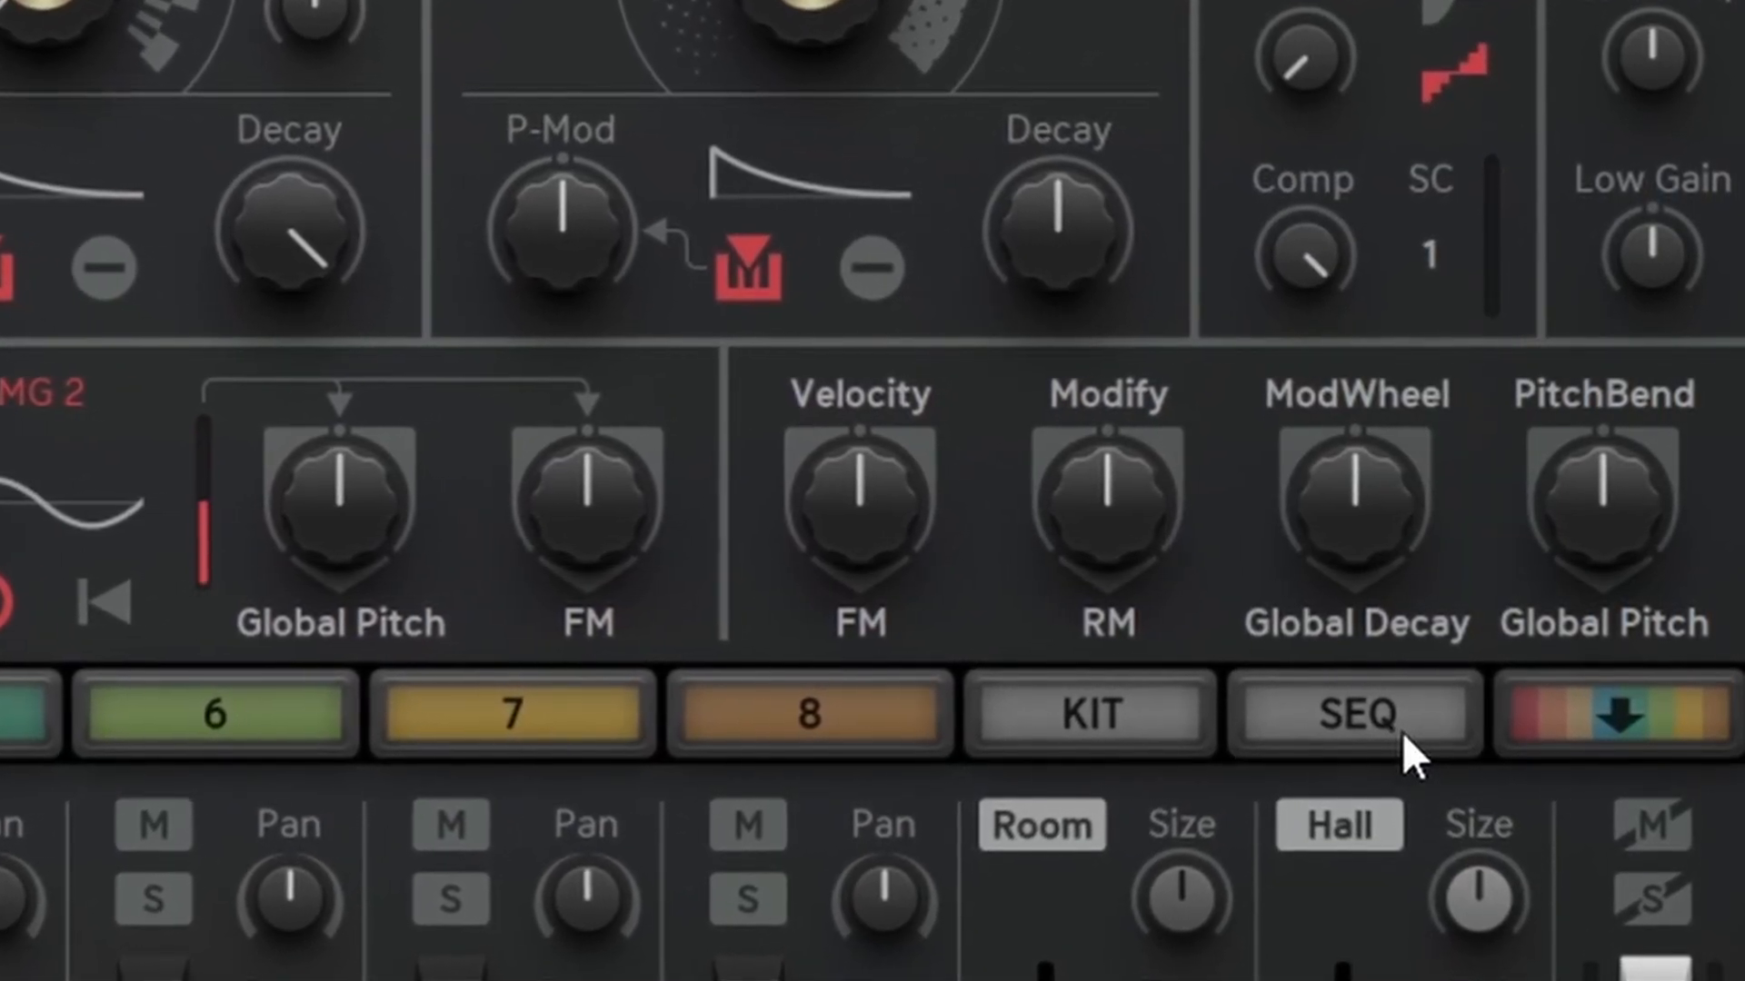
left_click(1403, 734)
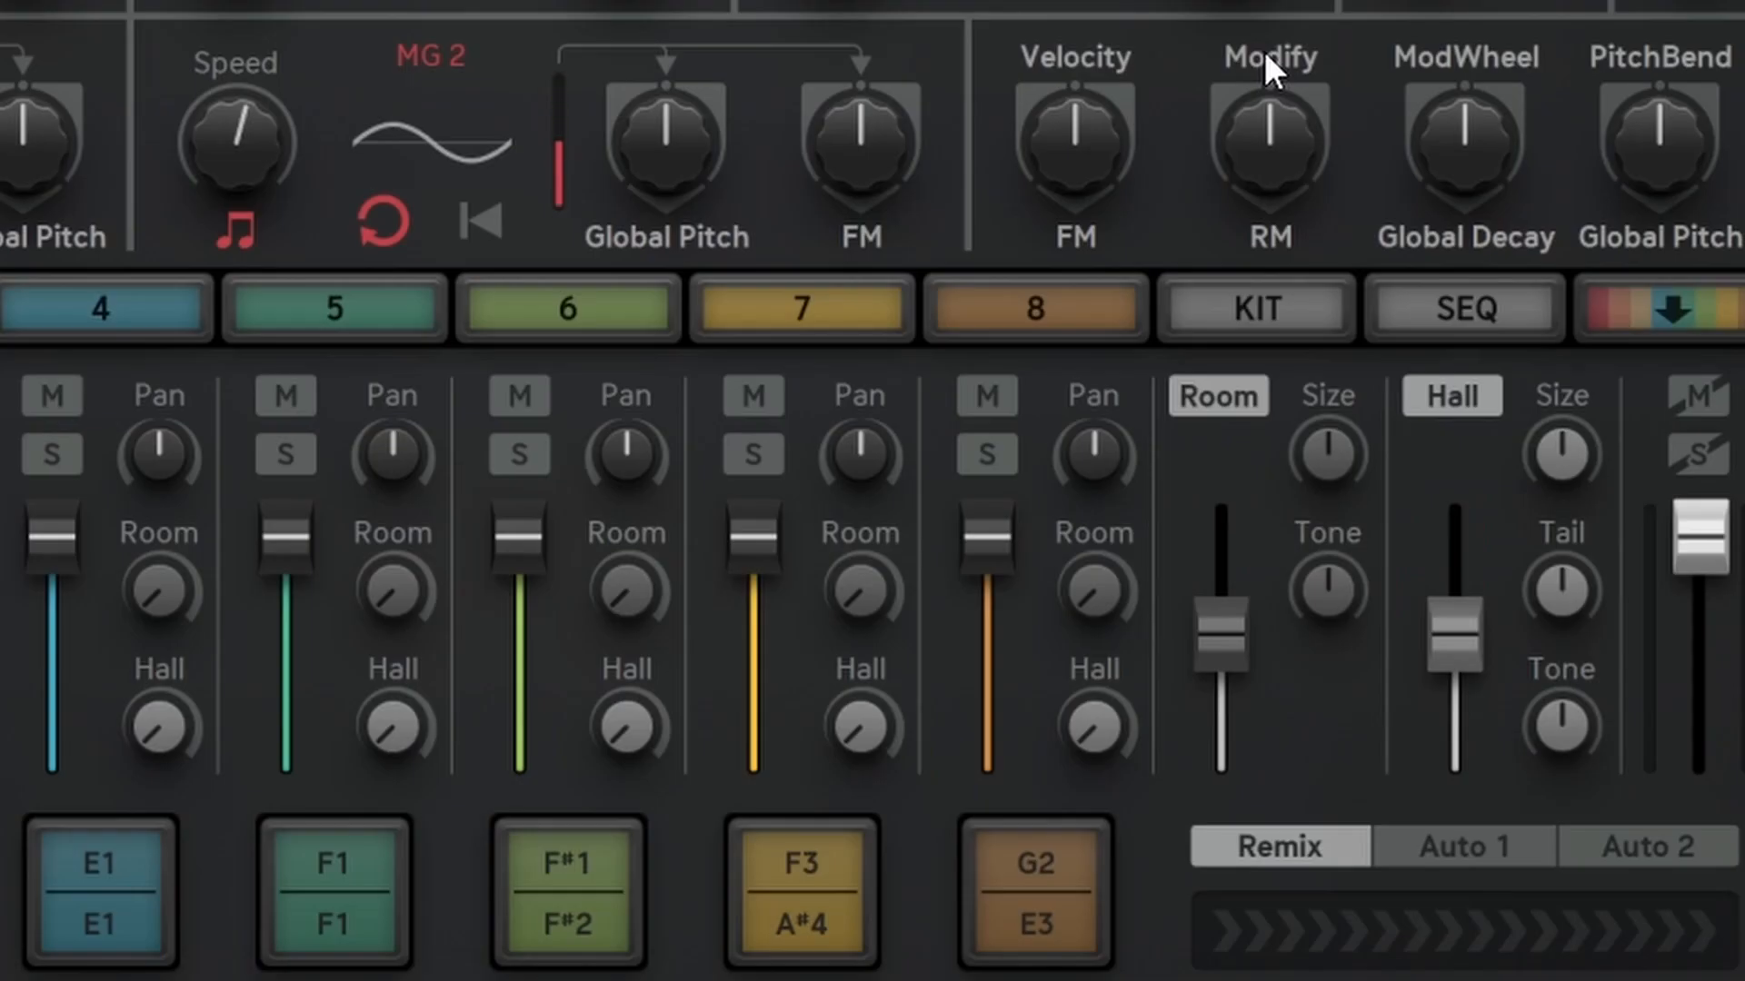
left_click(1267, 64)
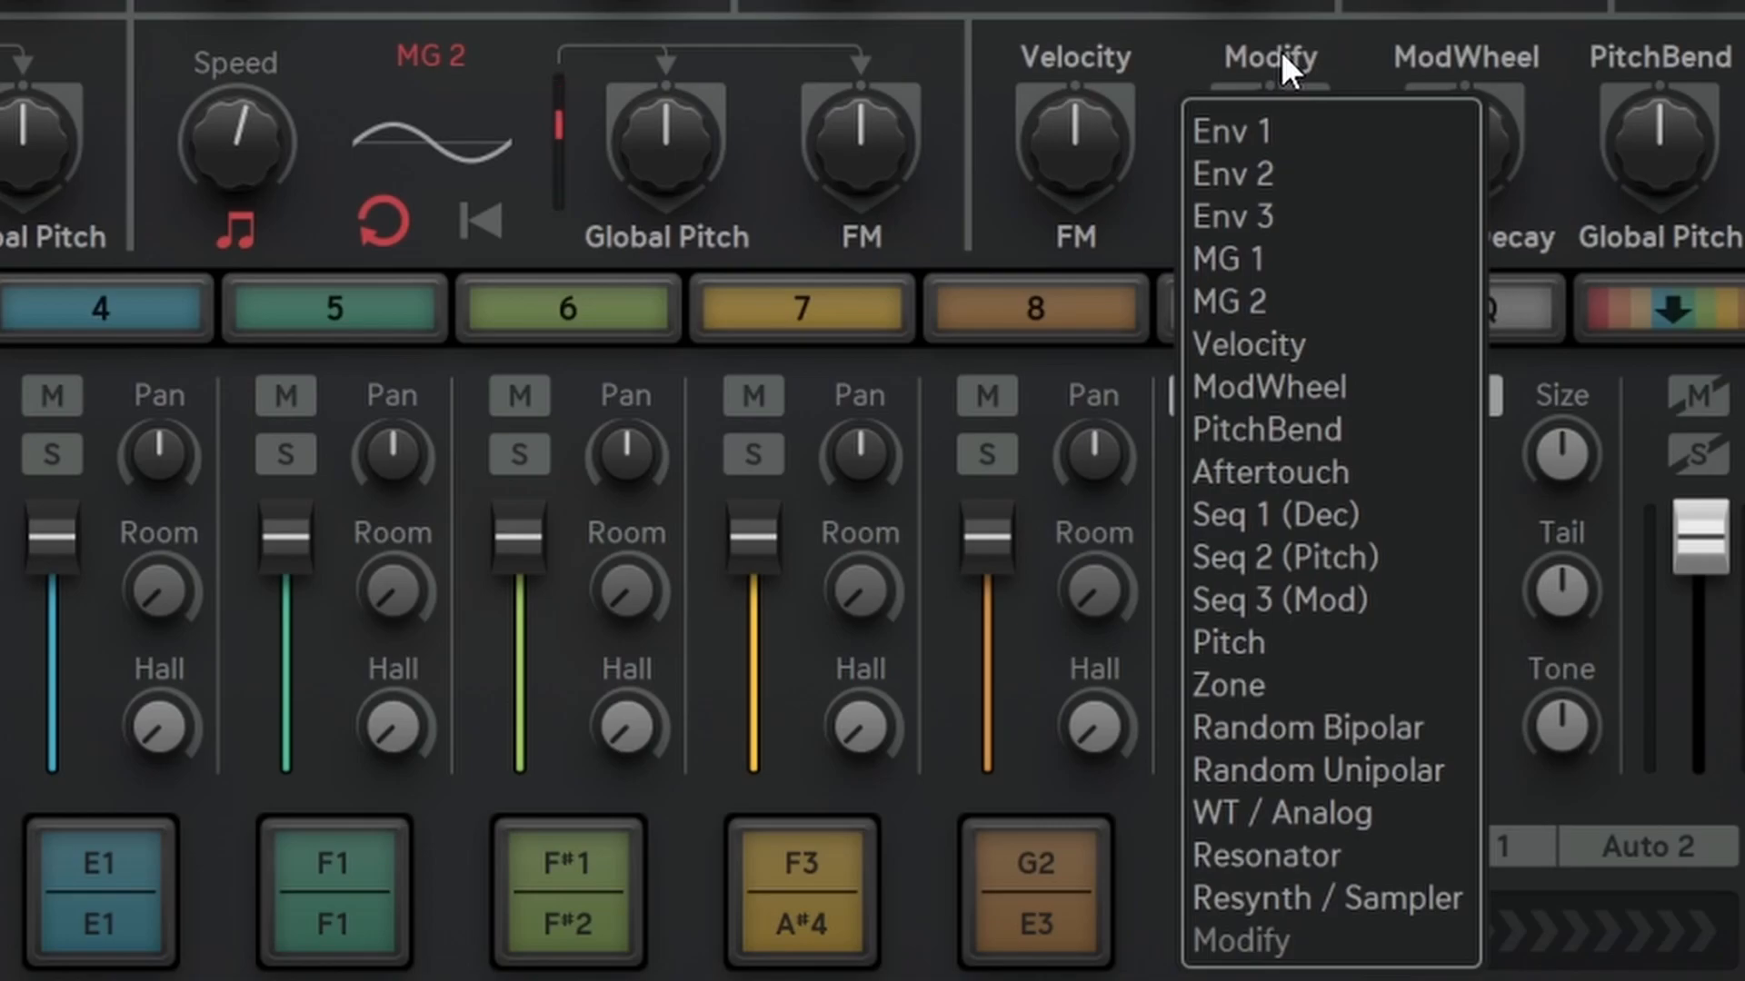